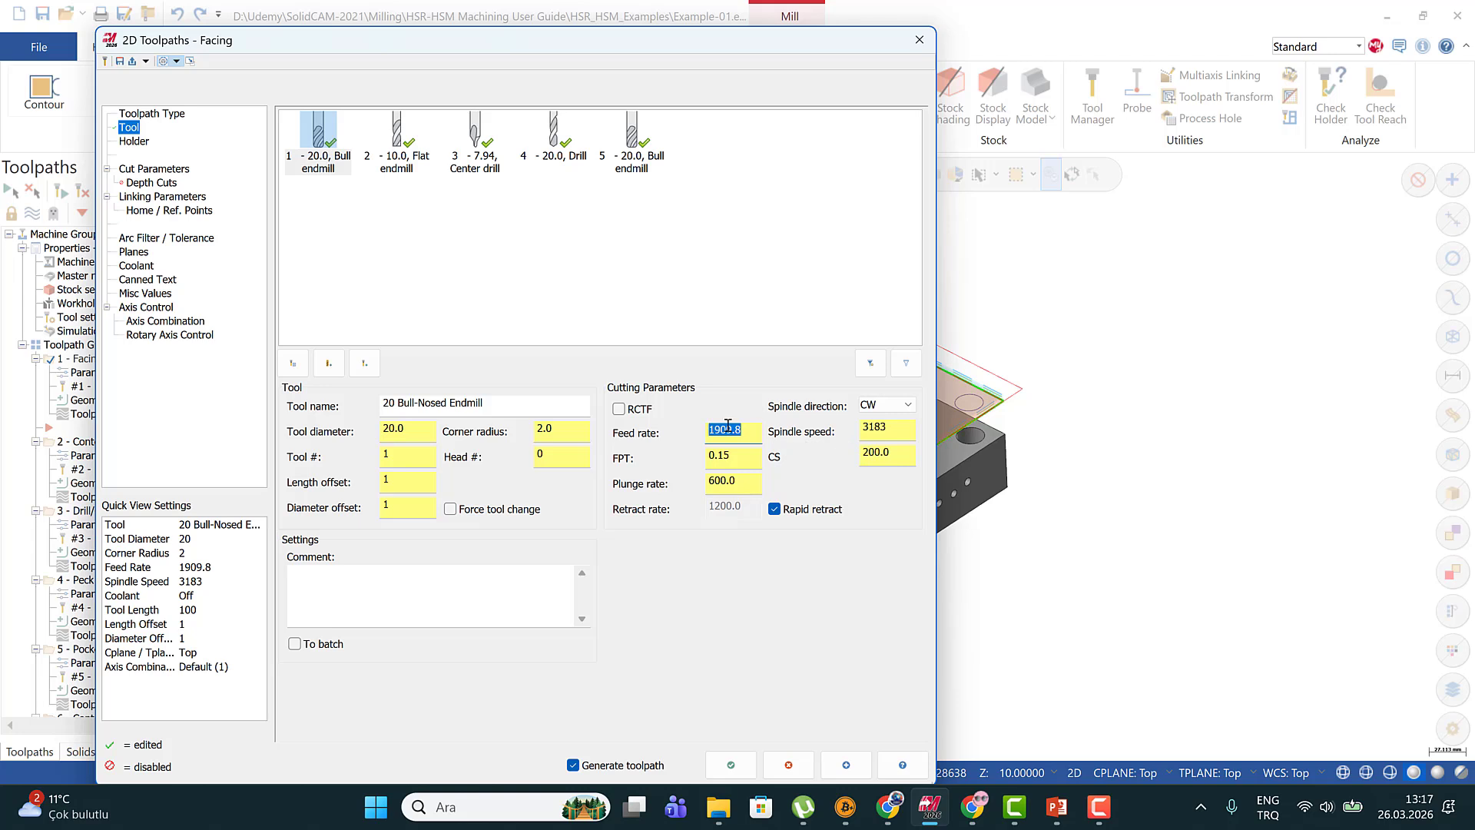
Examine the cutting speed and feed per tooth in the Facing toolpath's tool parameters
click(887, 456)
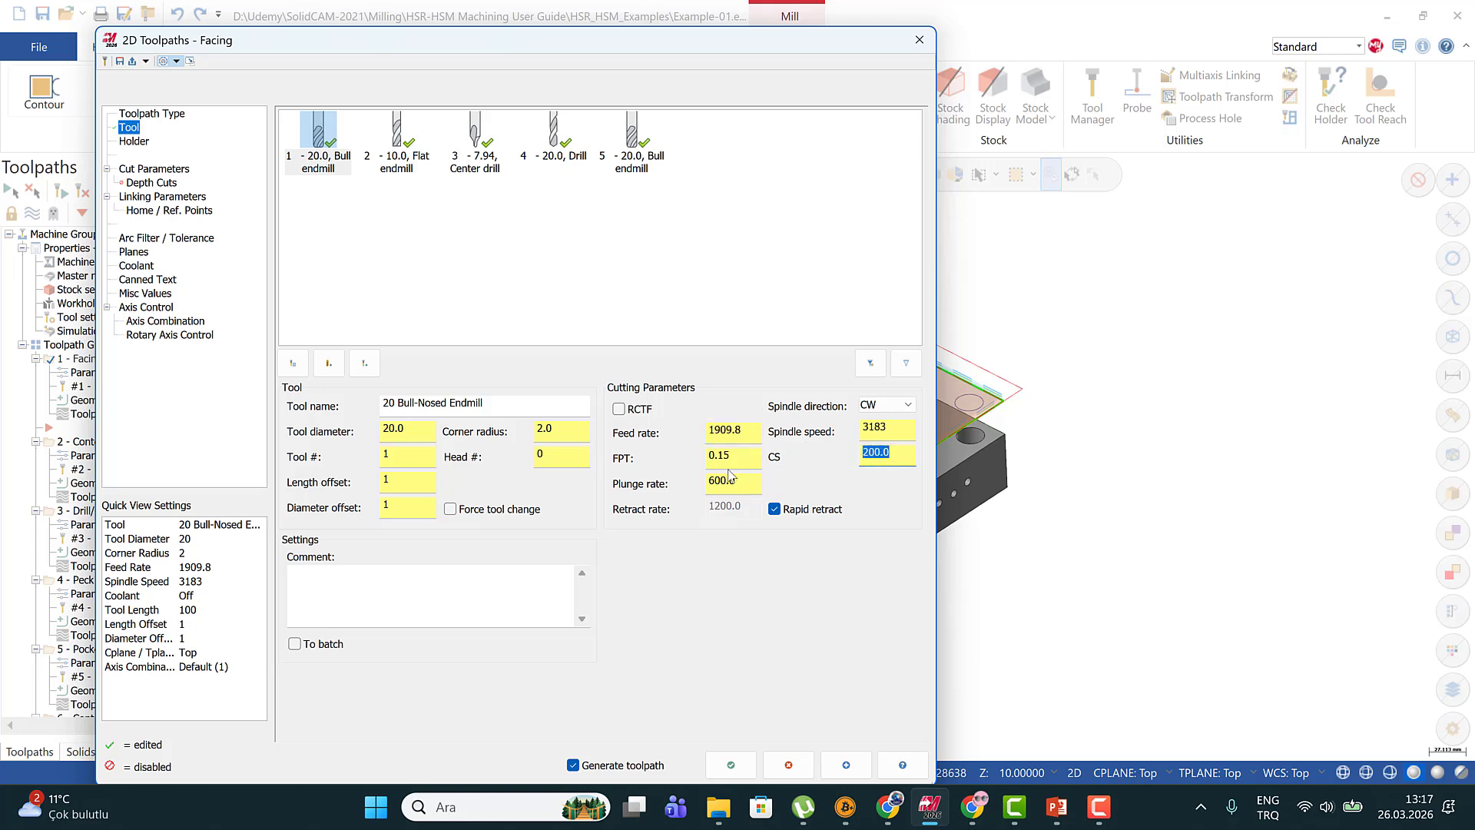
click(700, 455)
click(891, 453)
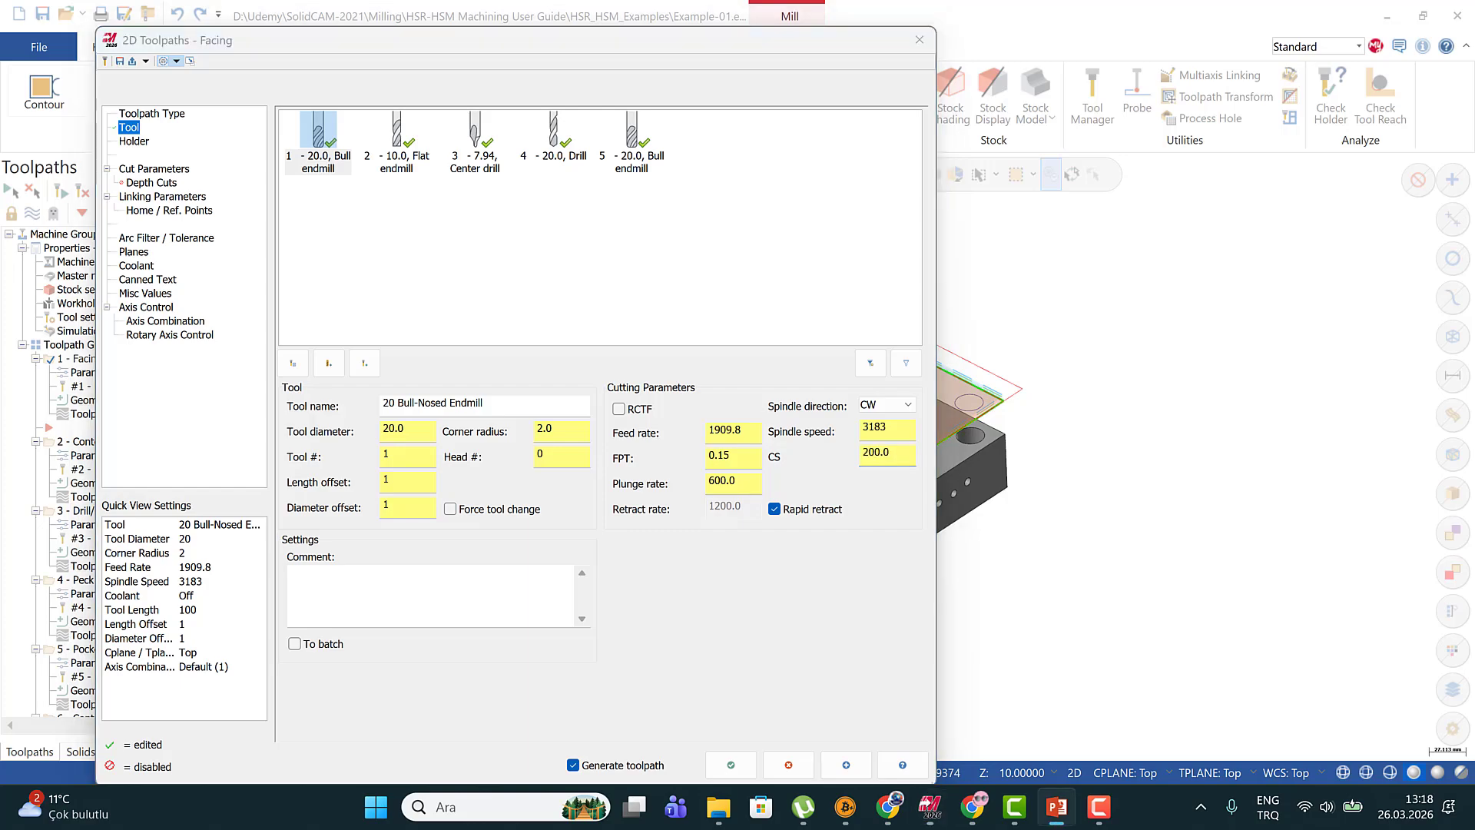
Switch to the PowerPoint cutting fundamentals presentation and examine the spindle speed formula on slide 7
drag(1474, 115, 722, 148)
click(964, 138)
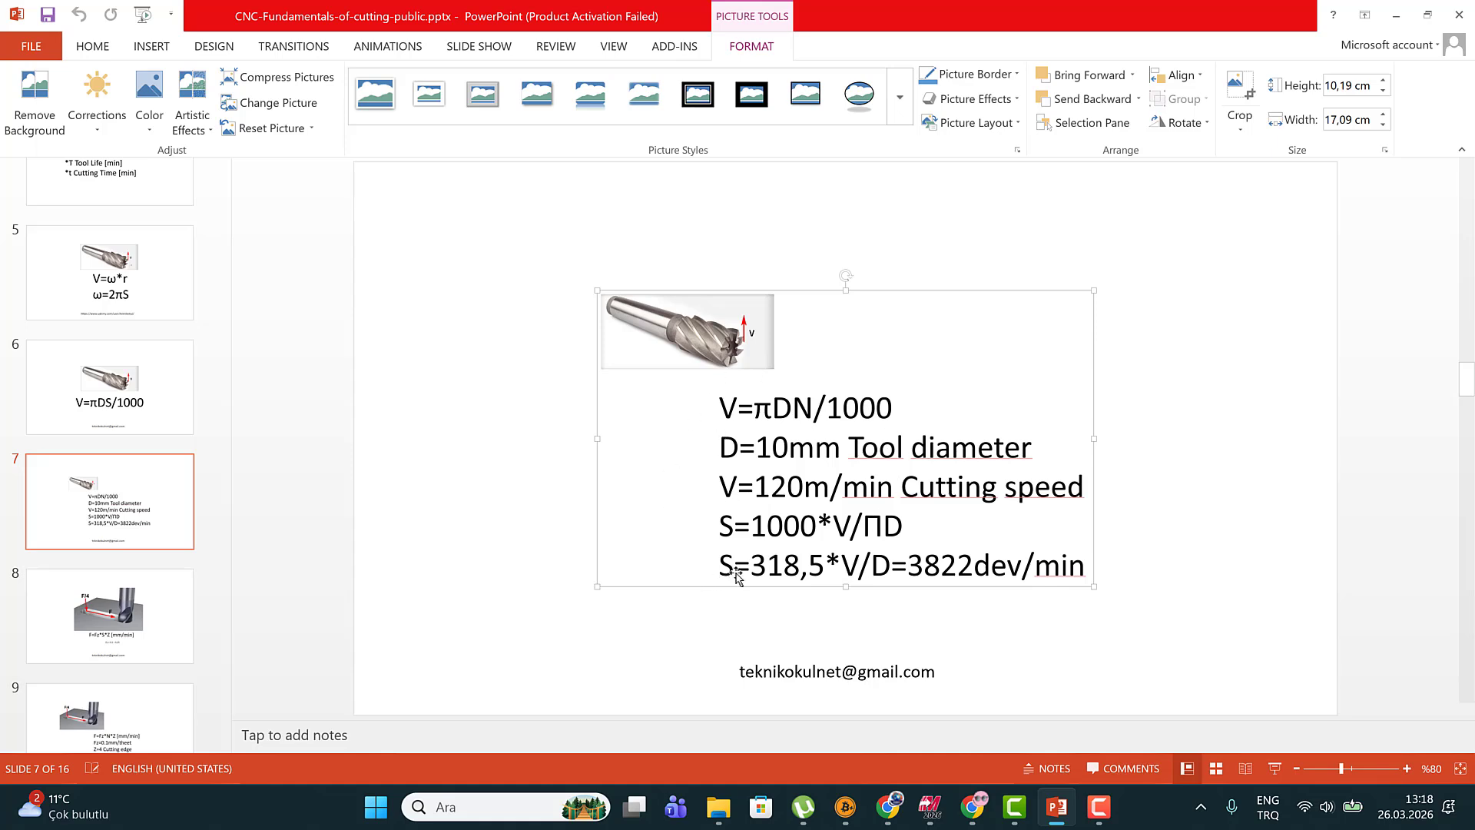
click(844, 607)
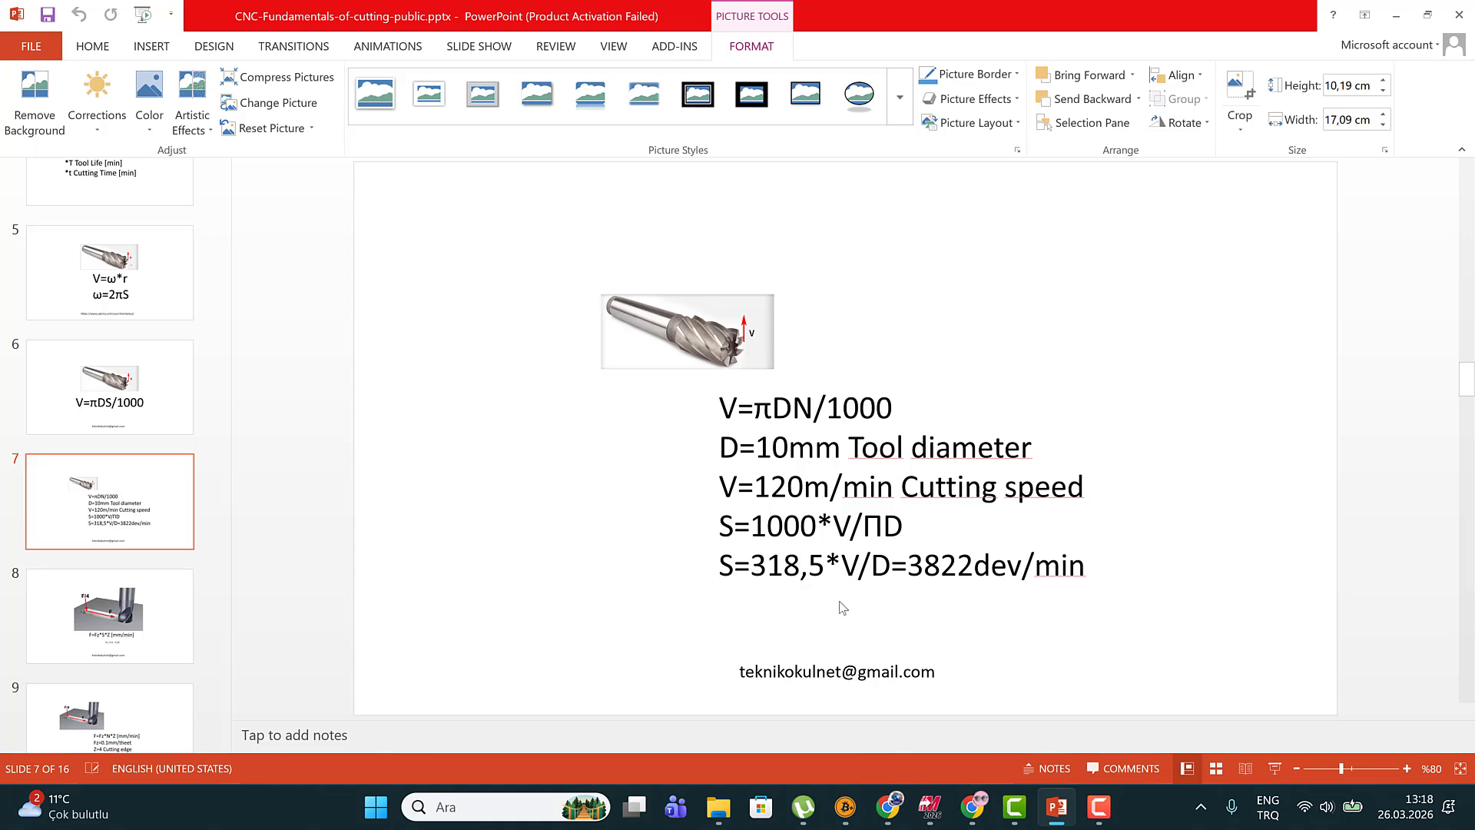
click(819, 558)
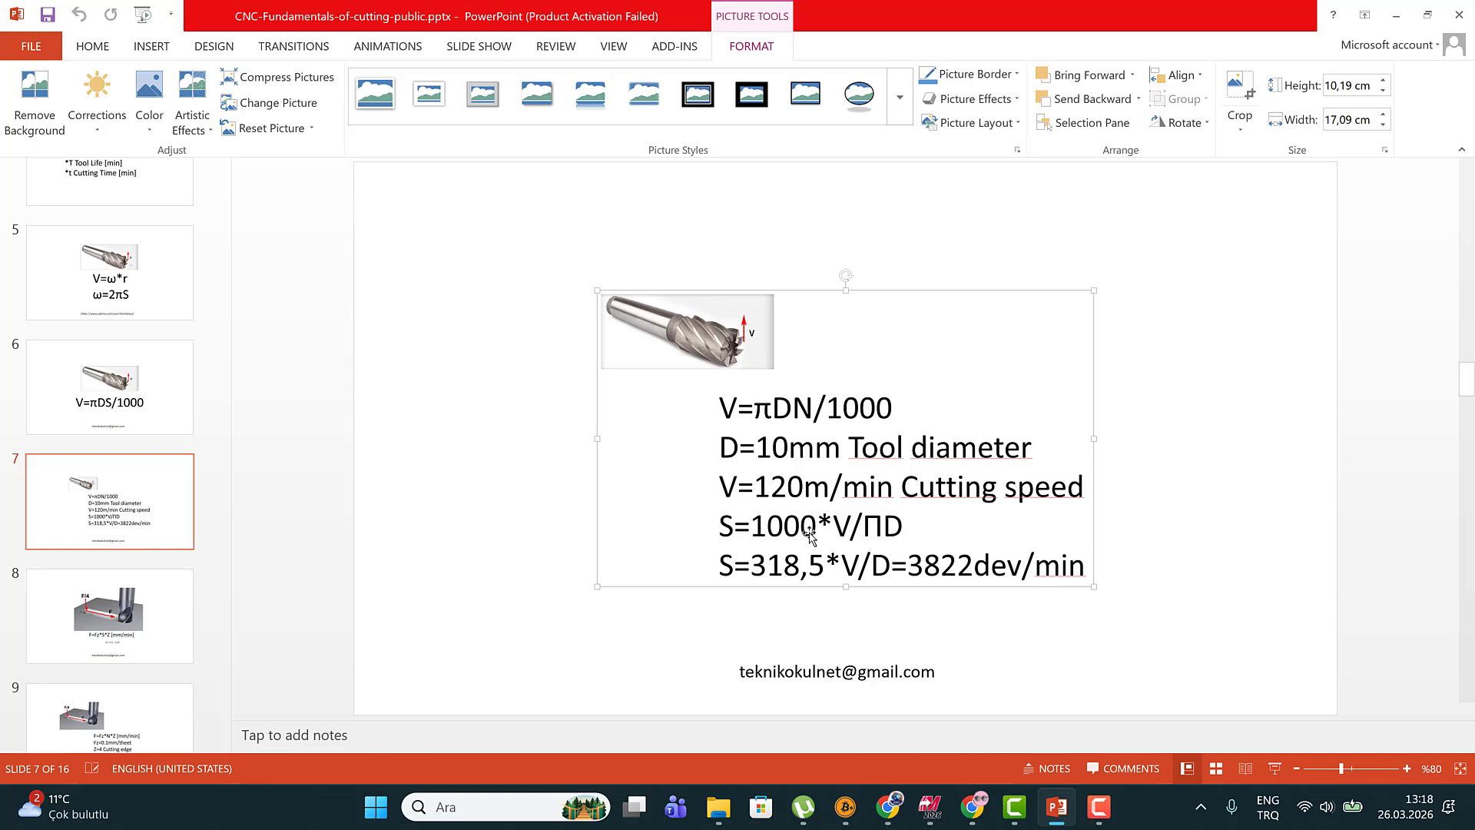
drag(961, 15, 1474, 10)
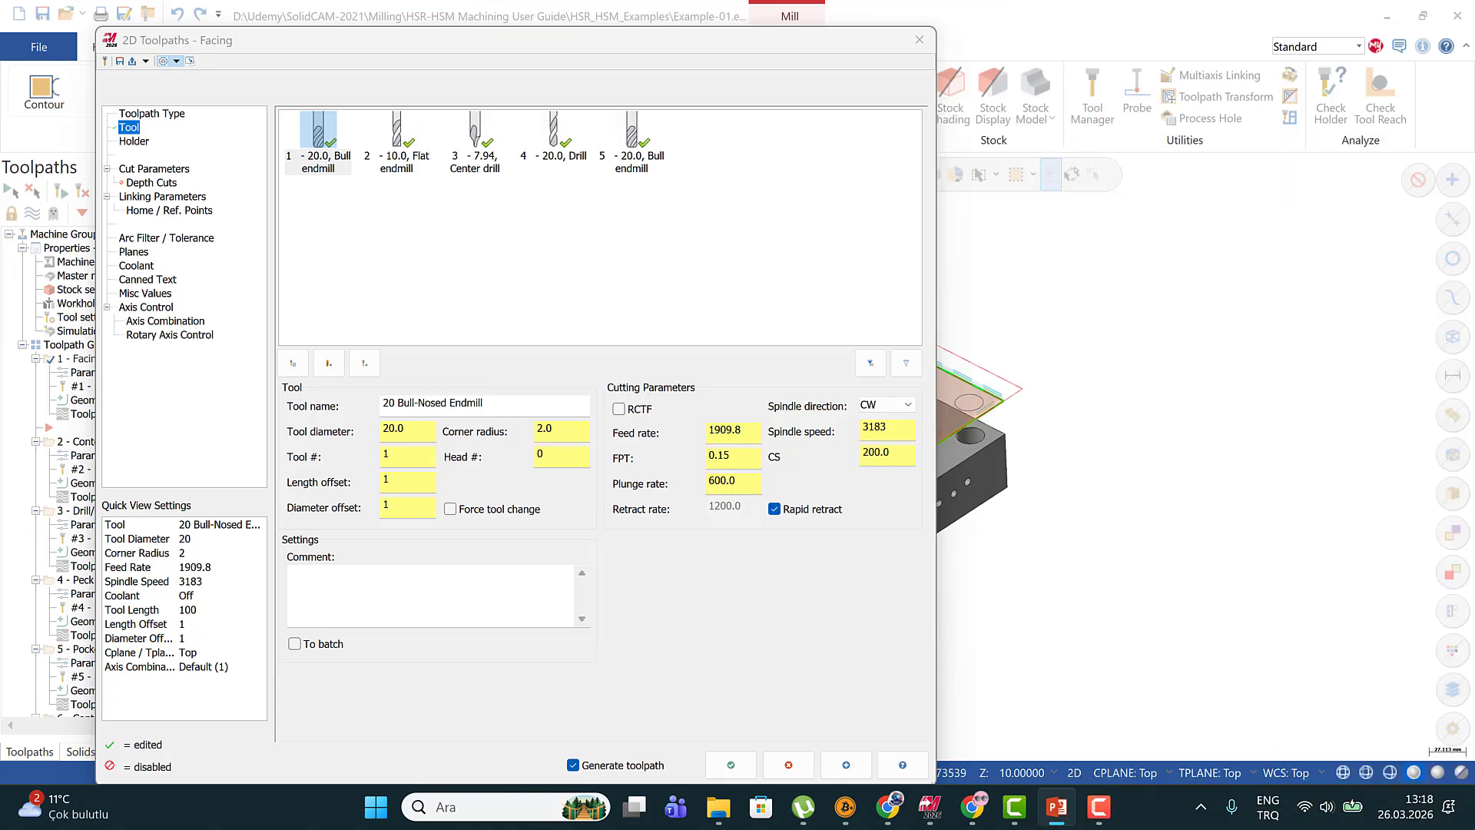
Switch back to Mastercam and examine the Facing tool's cutting speed, spindle speed and feed per tooth, shifting the dialog slightly
click(869, 452)
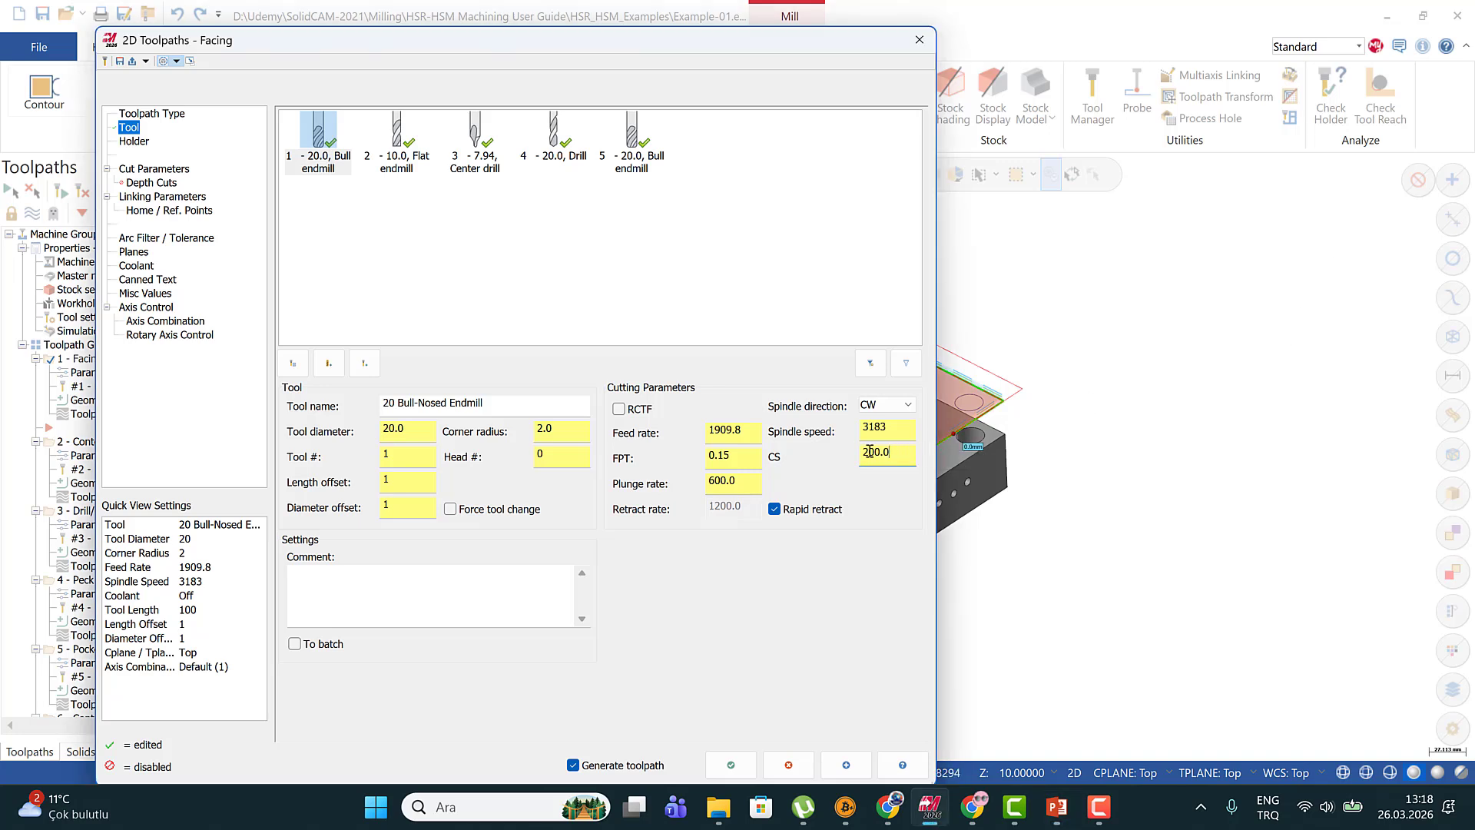
double_click(869, 452)
right_click(324, 148)
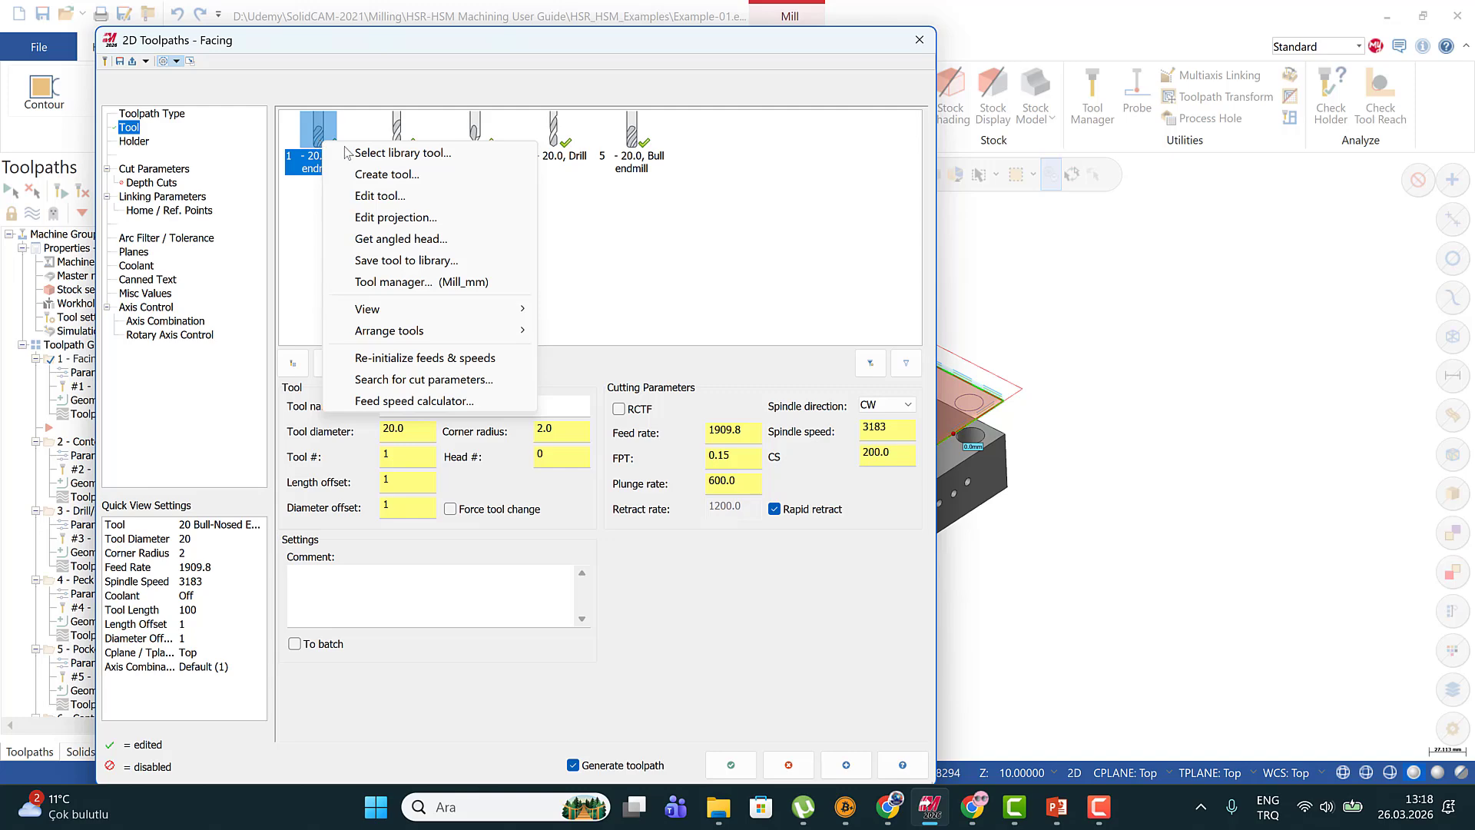
click(542, 44)
drag(551, 47, 571, 36)
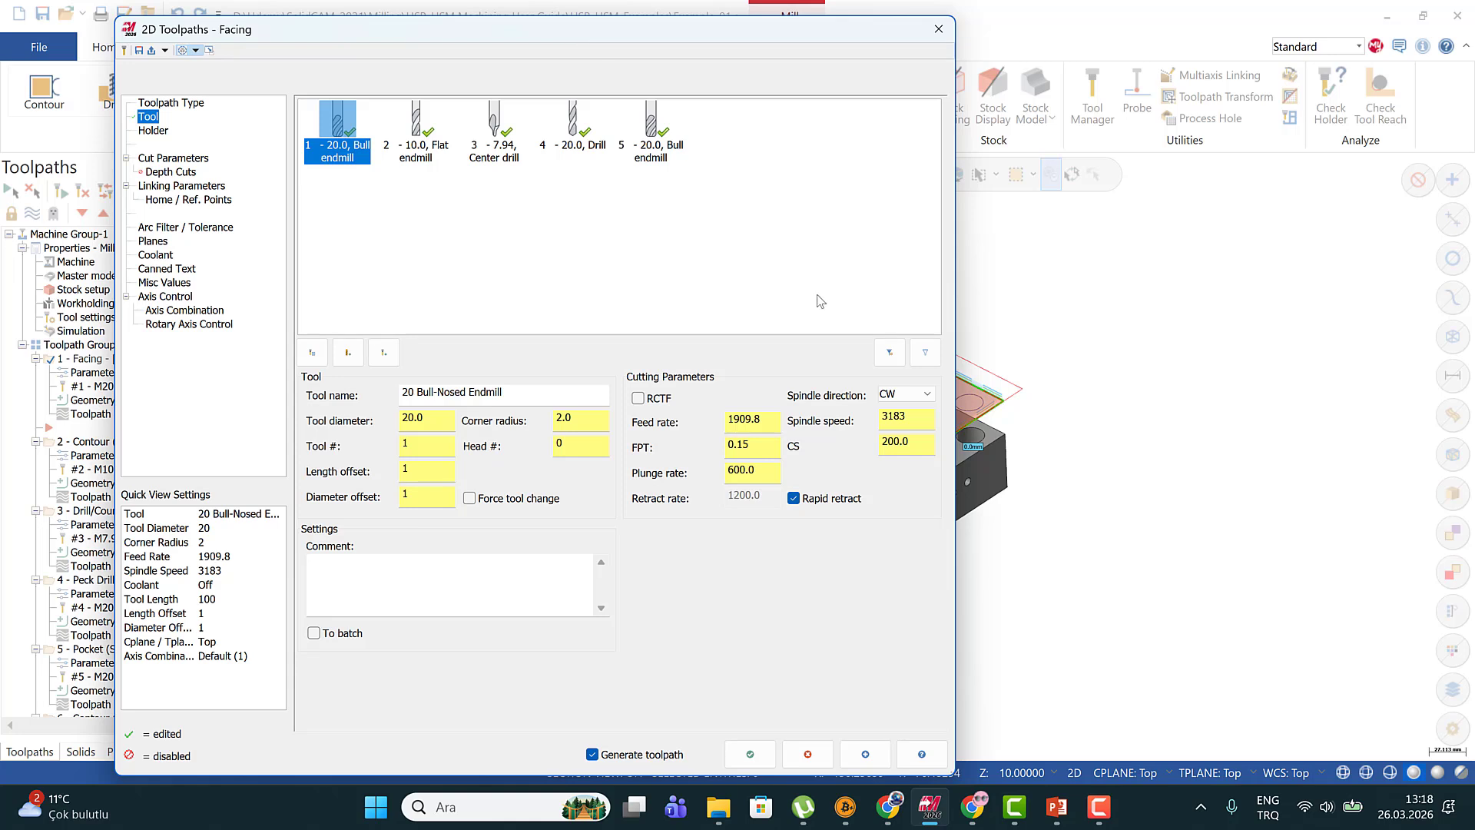
click(912, 447)
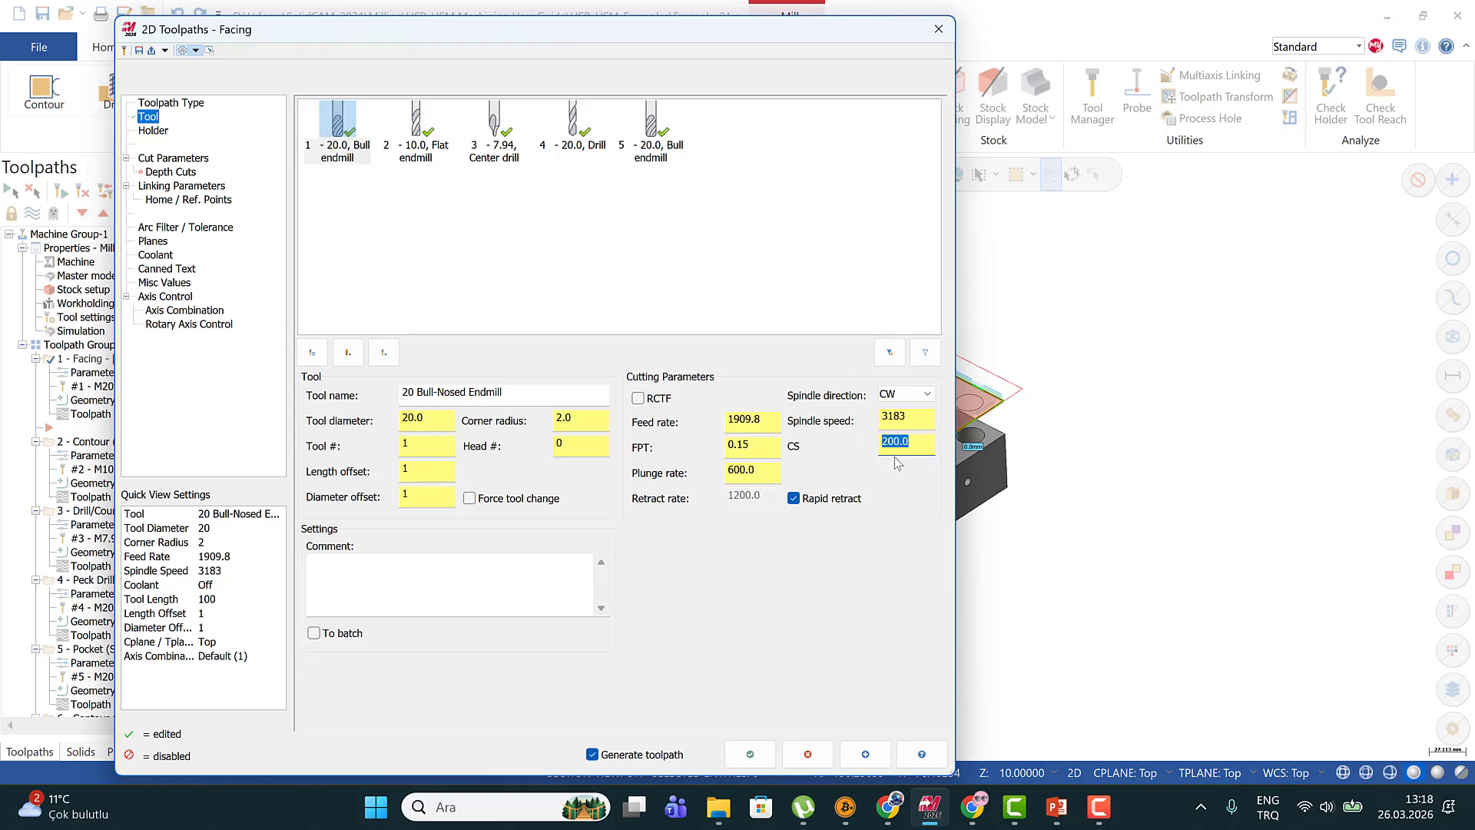
click(915, 417)
drag(753, 447, 714, 447)
click(751, 447)
drag(754, 447, 708, 449)
Switch to the PowerPoint presentation and examine the feed rate formula with feed per tooth on slide 8
key(alt+Tab)
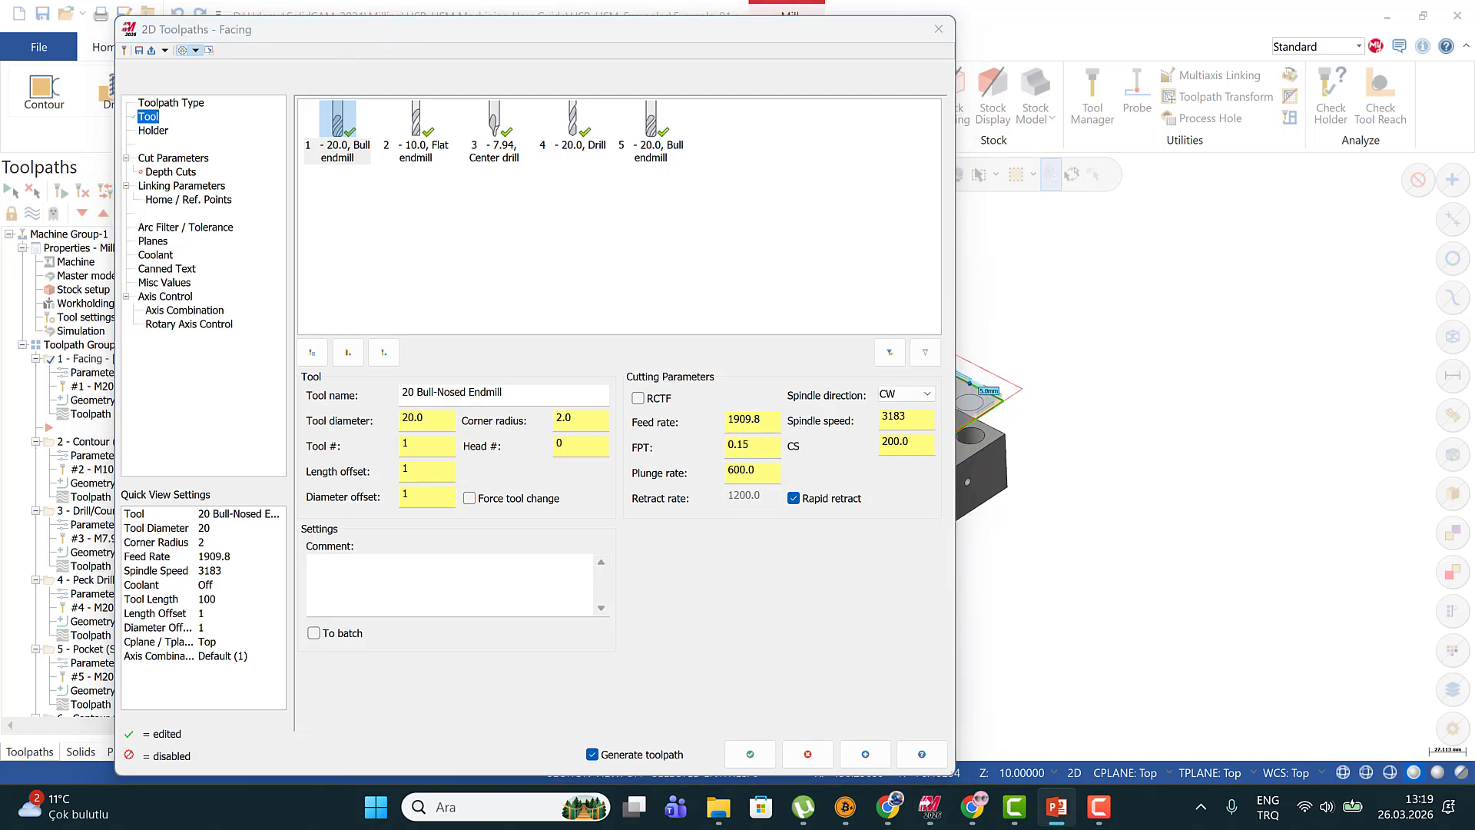
drag(1474, 81, 791, 170)
click(1042, 167)
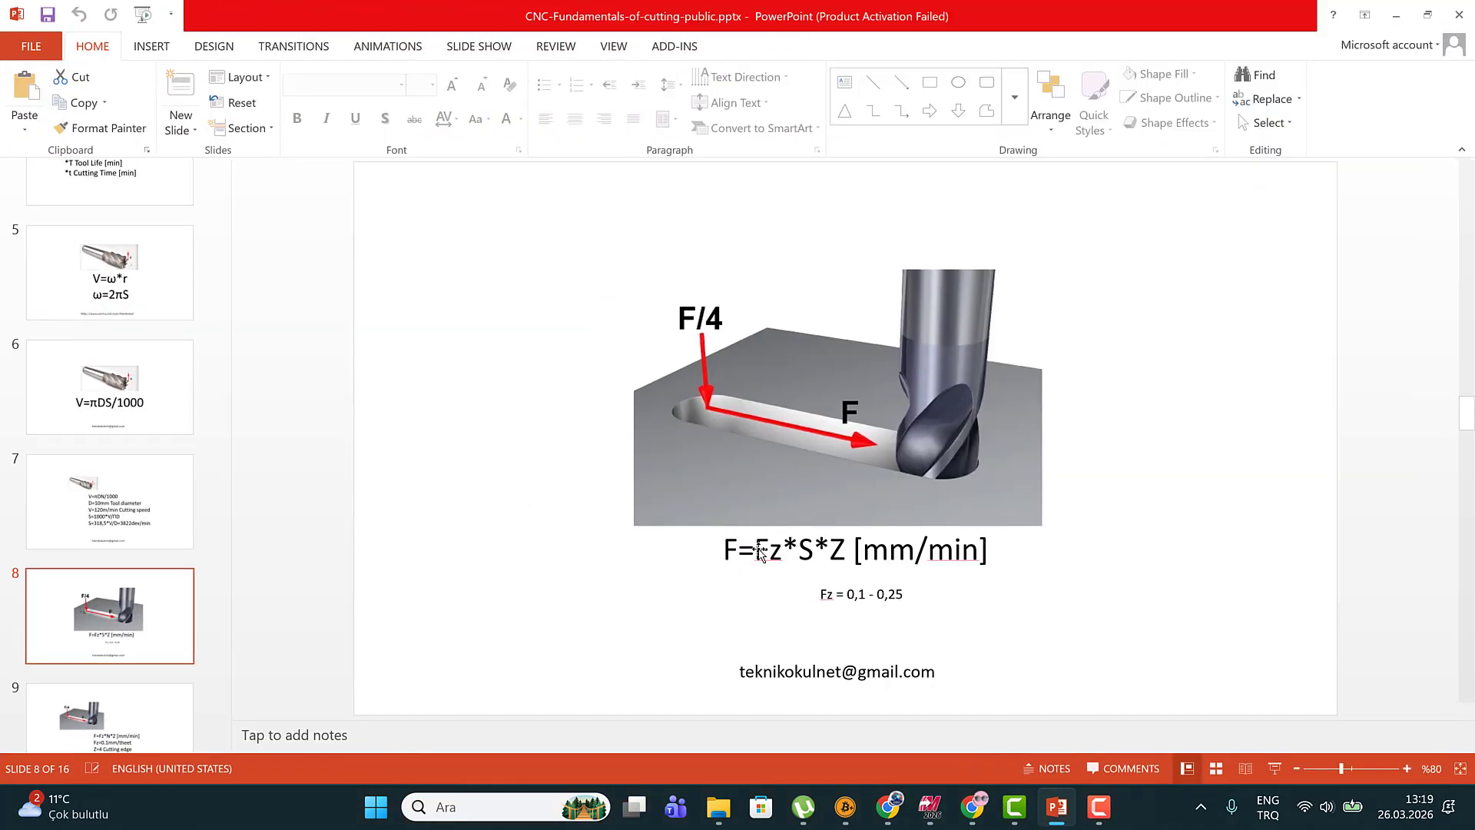
click(759, 551)
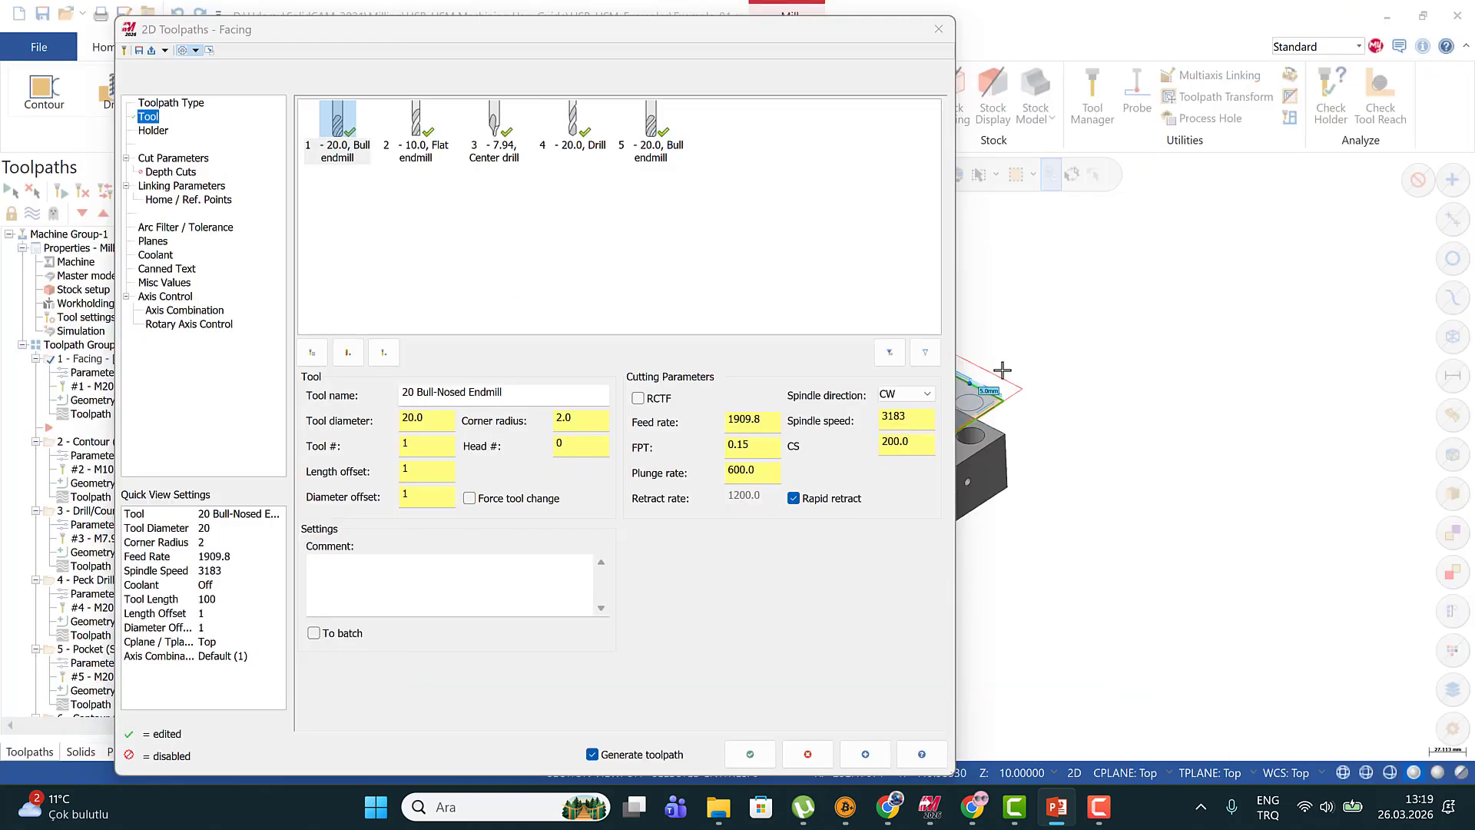
Open the 20 Bull-Nosed Endmill for editing in Mastercam, check its number of flutes and close it without changes
right_click(336, 132)
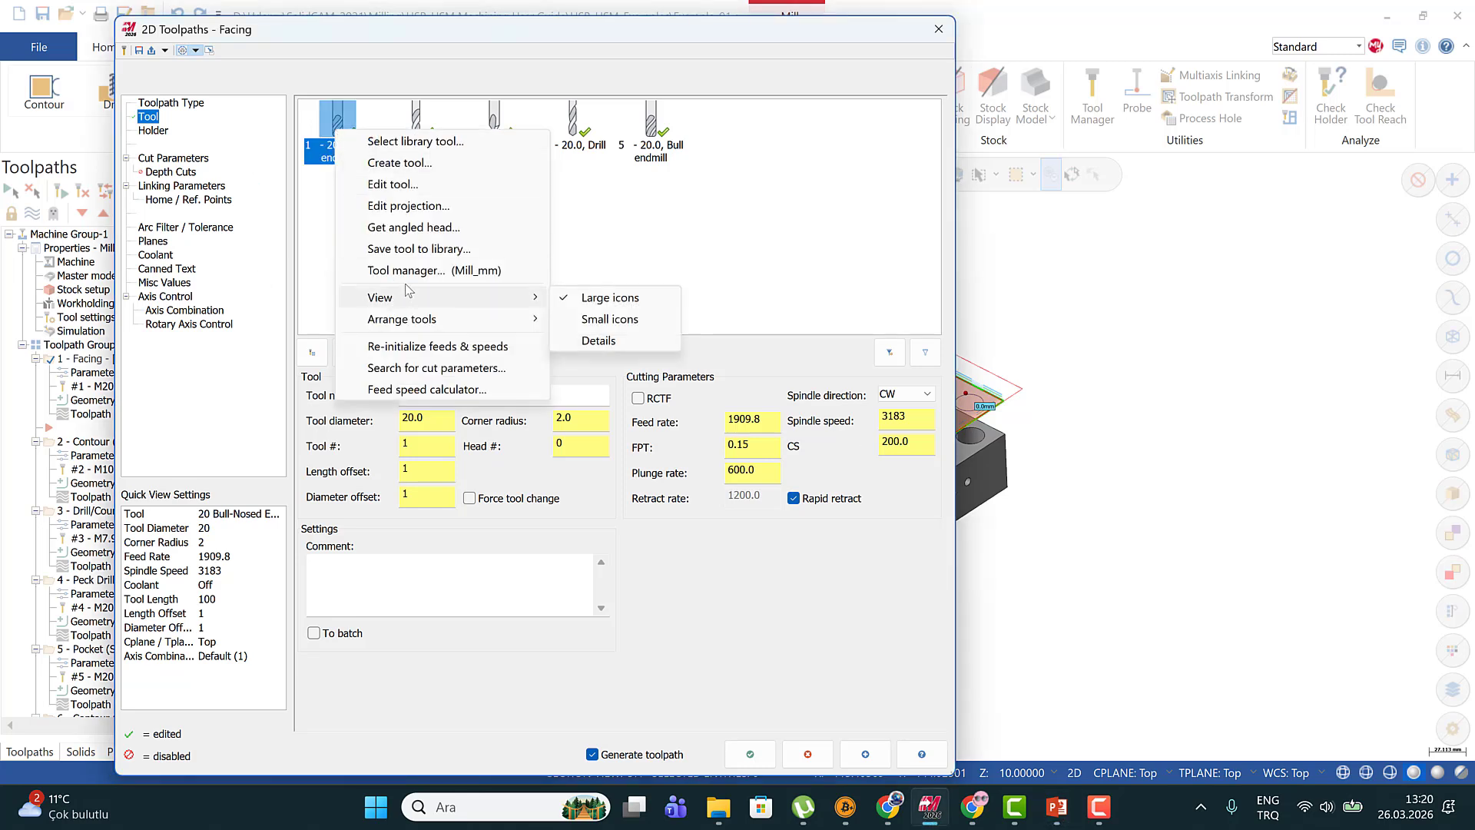
click(408, 185)
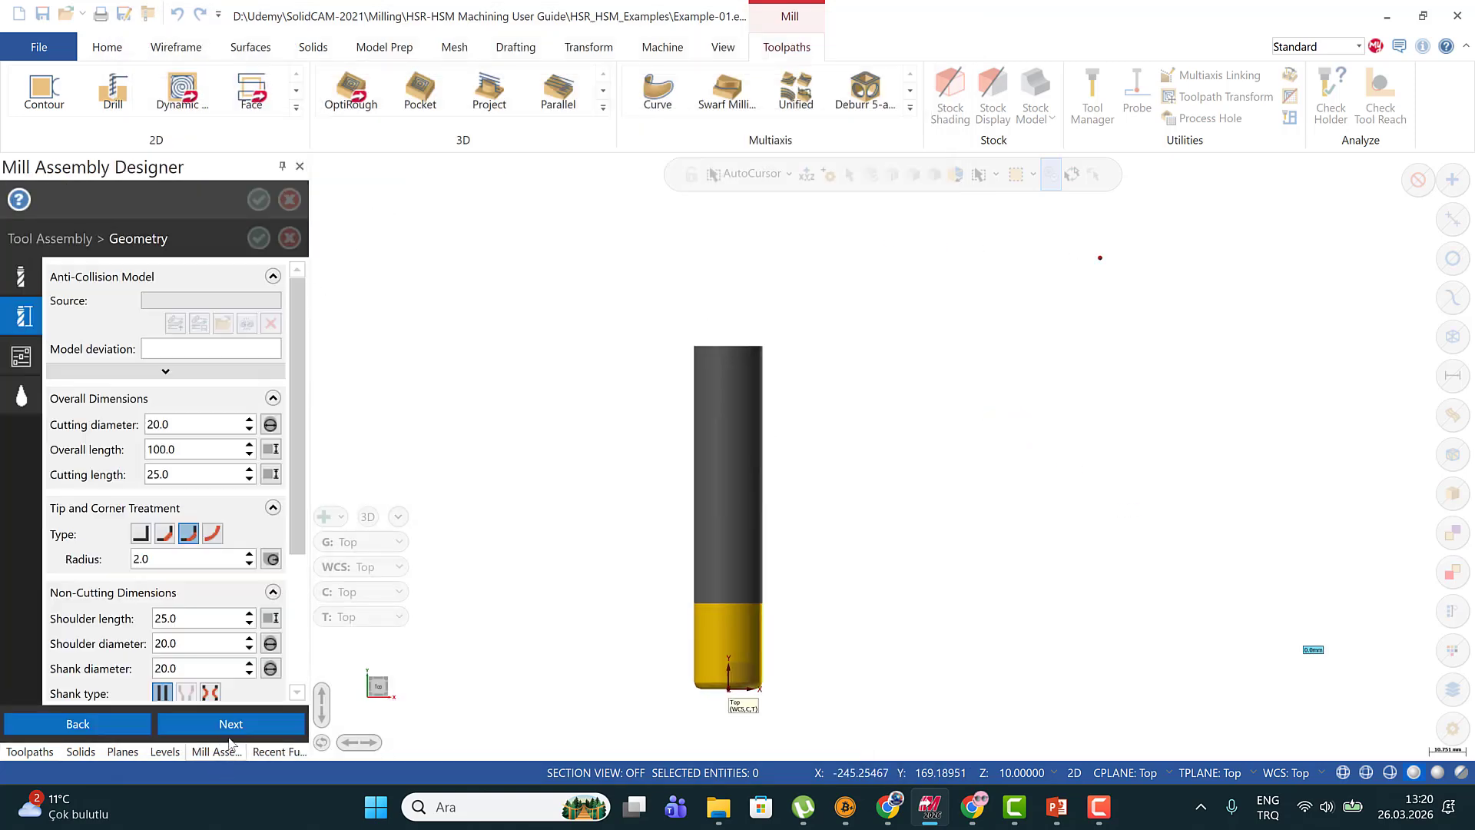
click(232, 725)
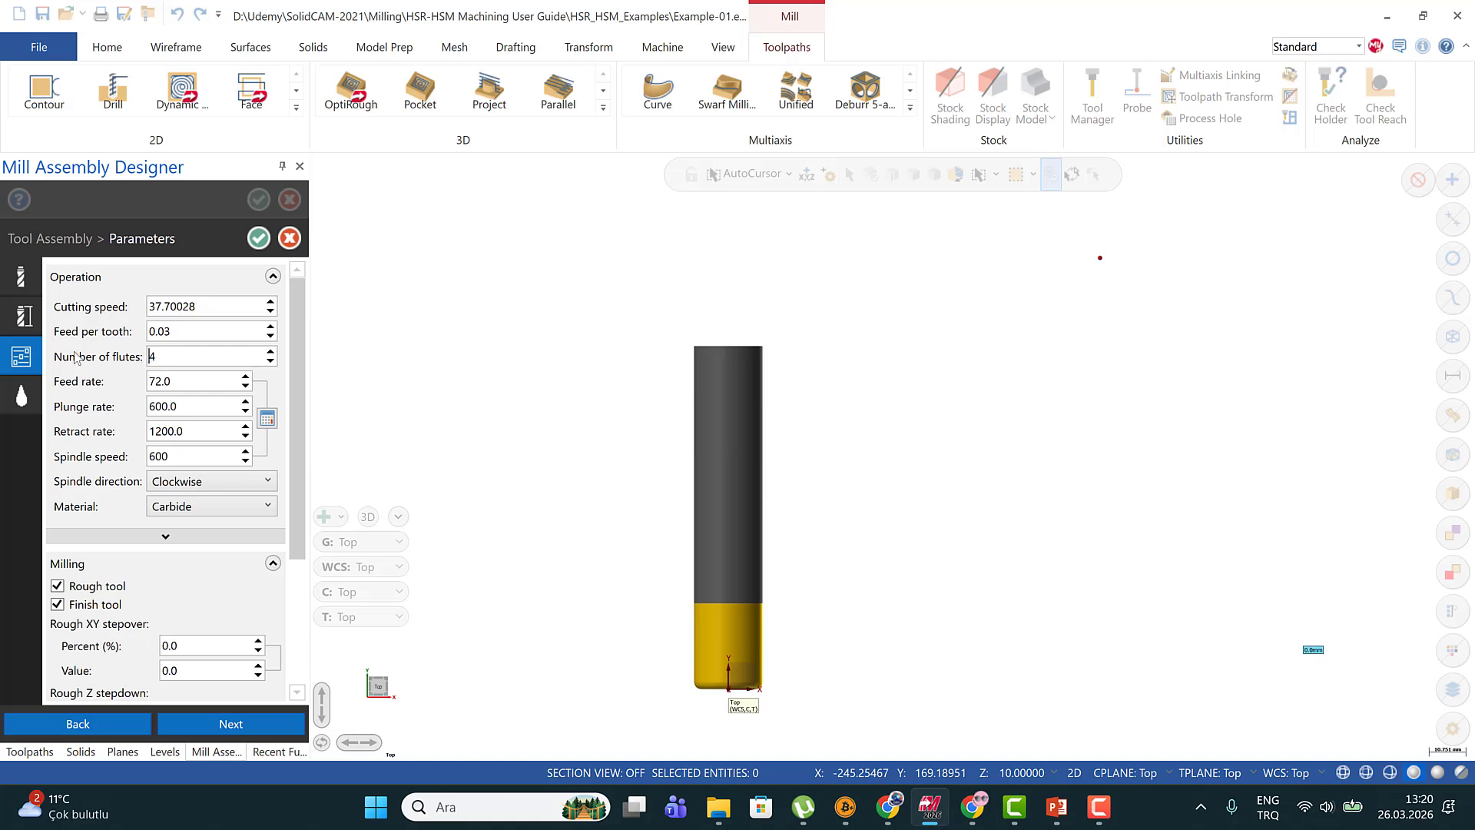
drag(159, 357, 144, 361)
click(289, 238)
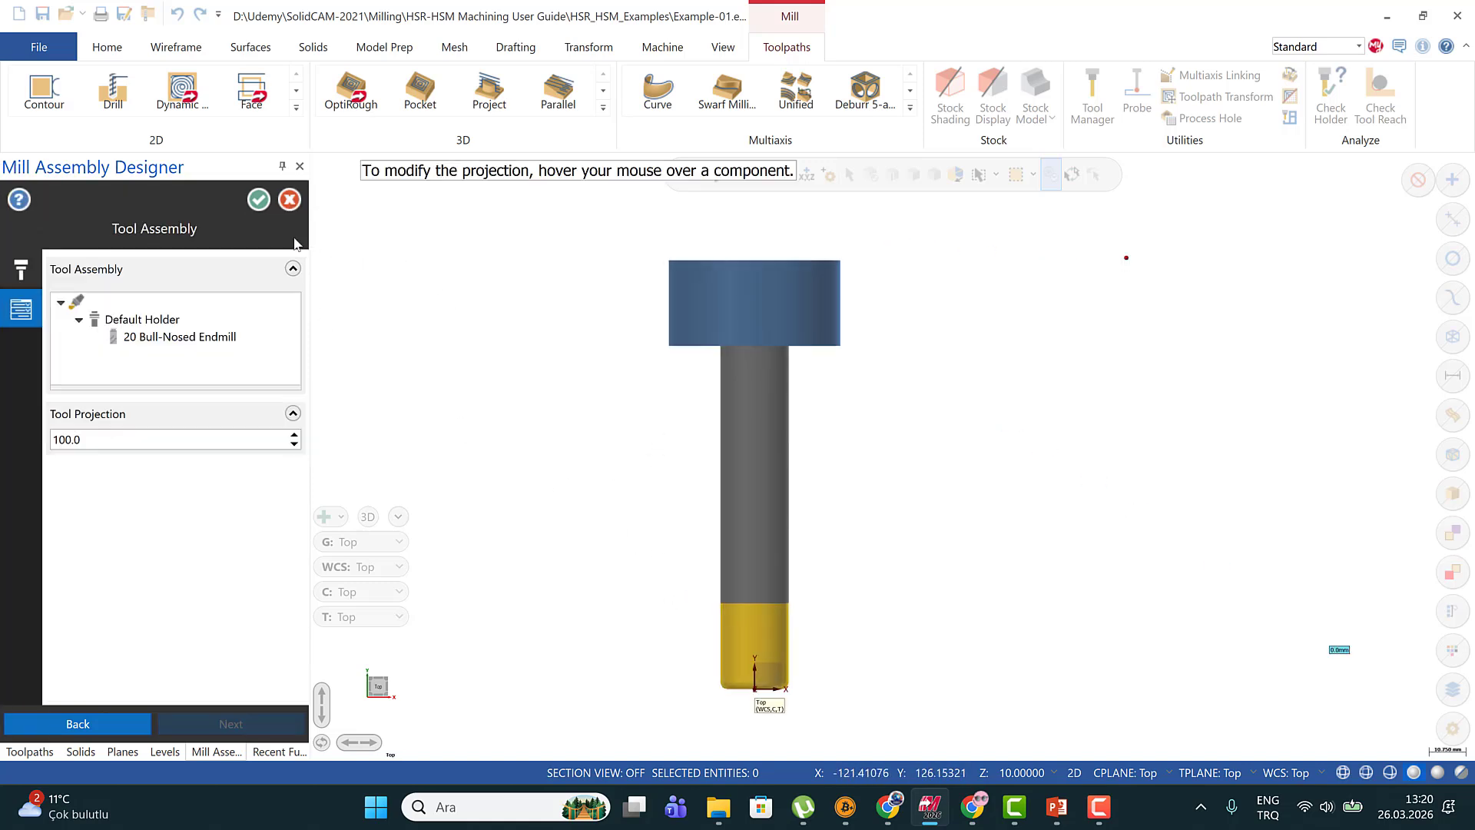
click(289, 202)
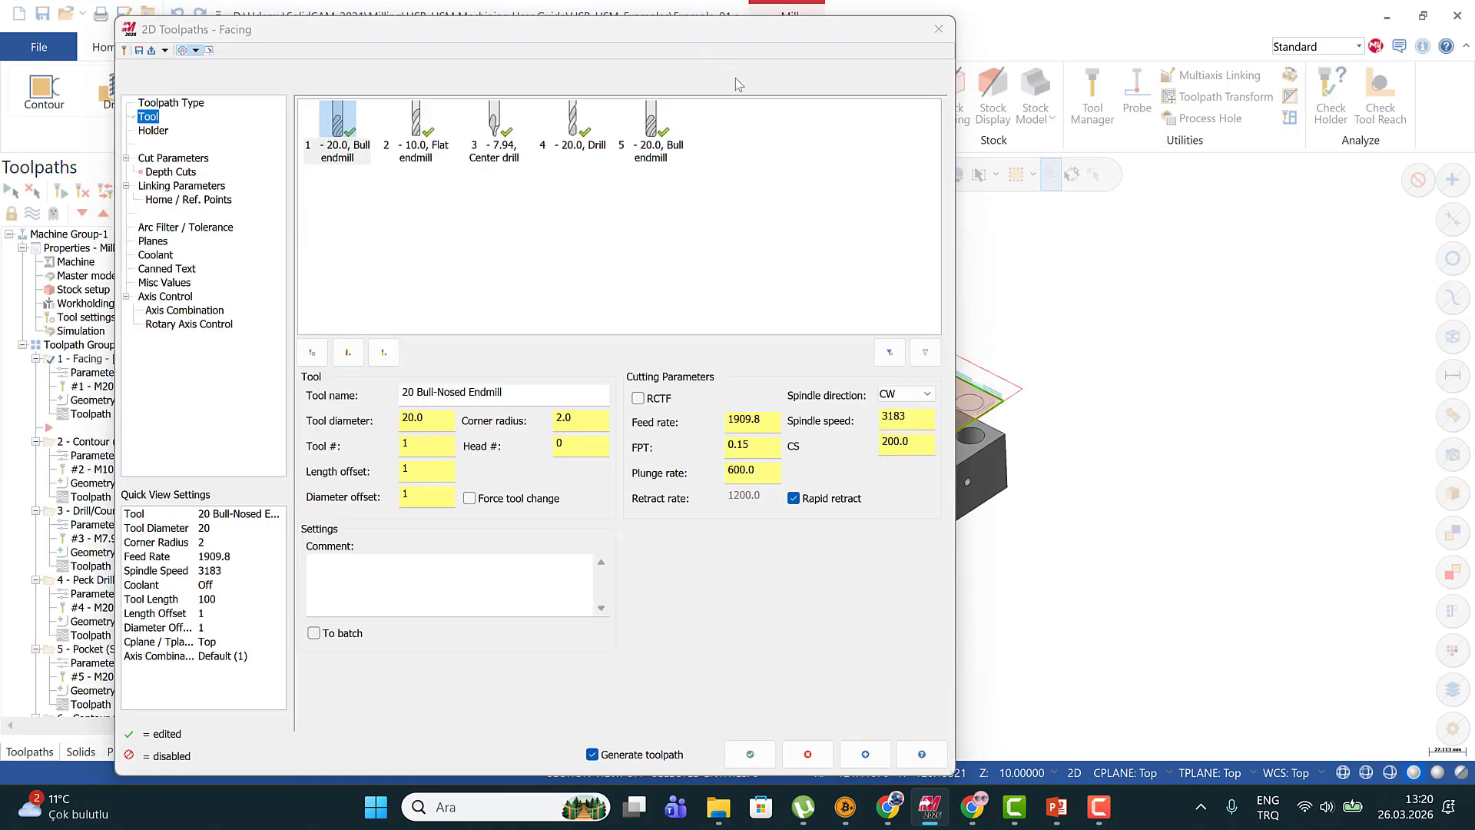
Compare the Facing tool's feed per tooth and spindle speed with its feed rate
click(751, 444)
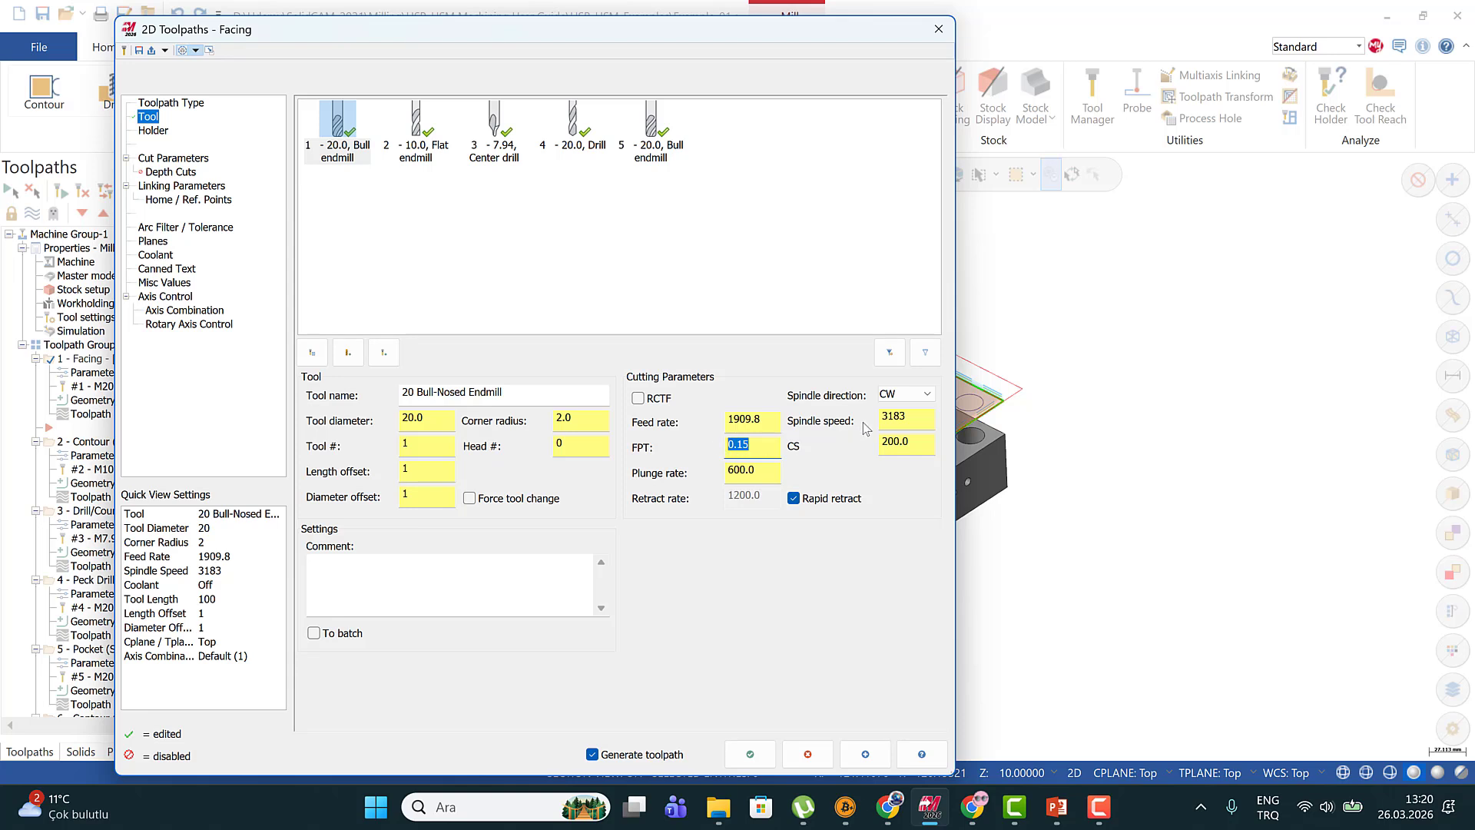
double_click(906, 415)
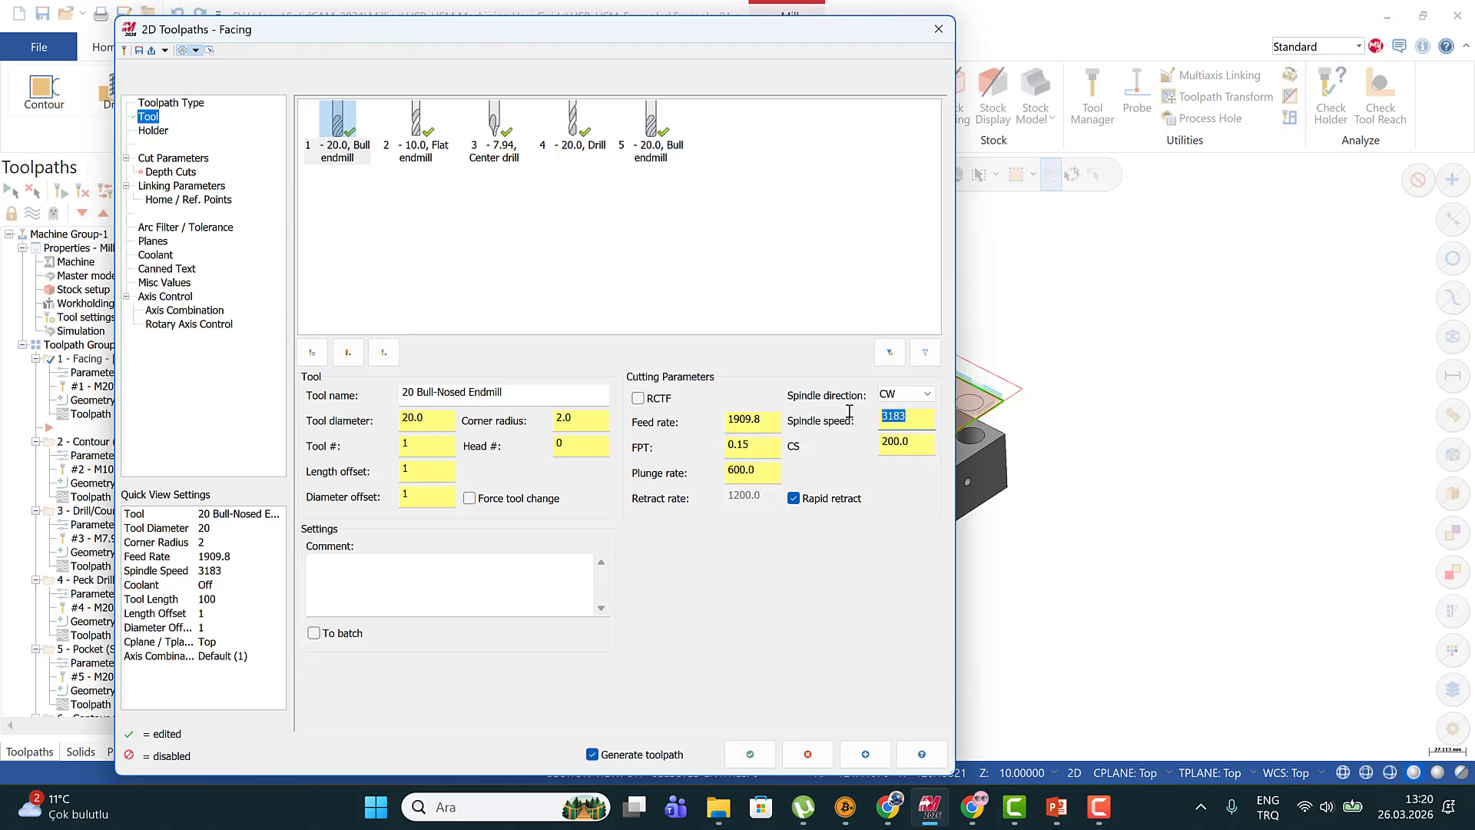
double_click(745, 420)
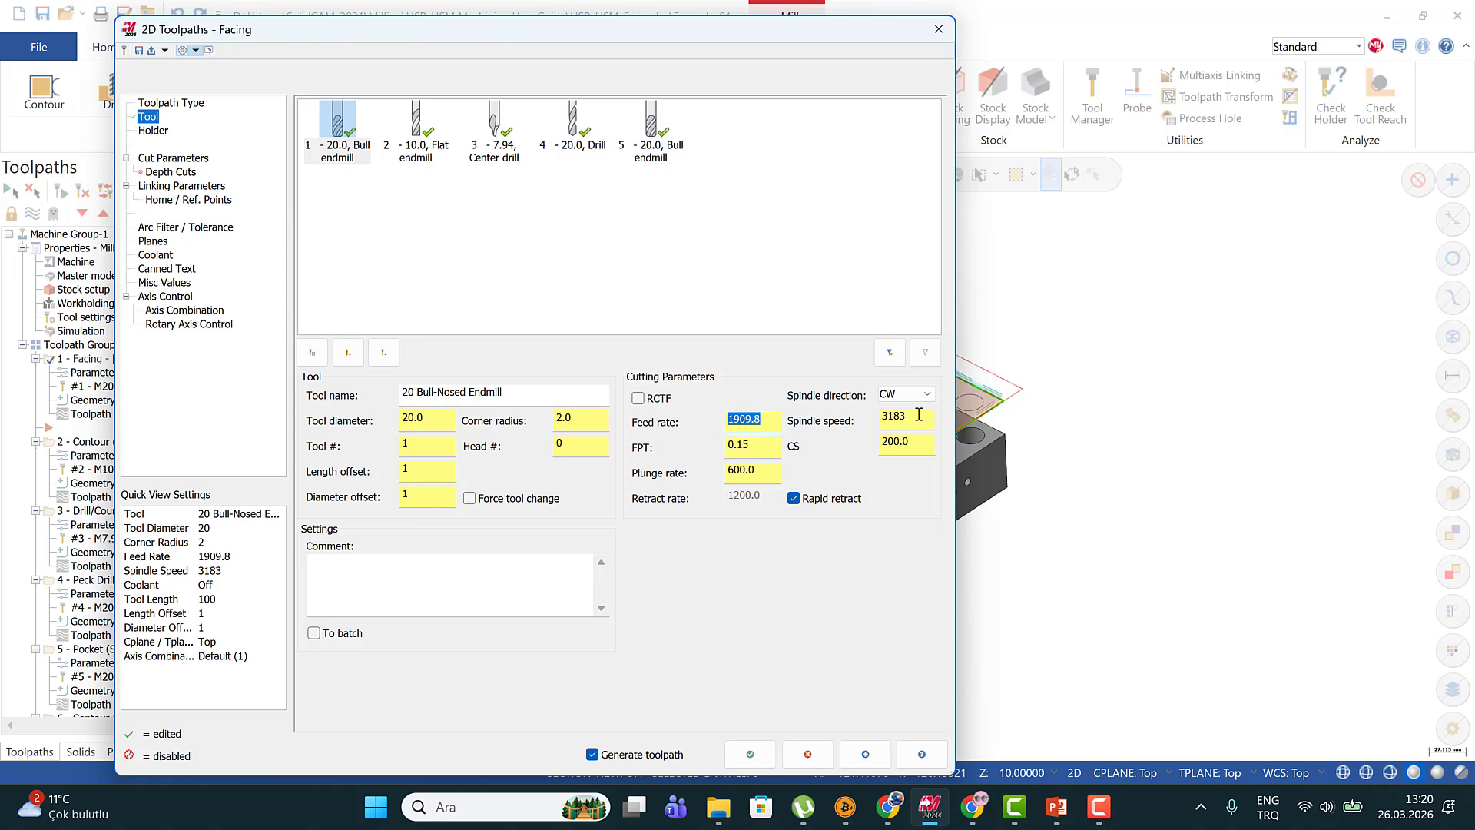
Set the plunge rate of the Facing tool to 1000, checking it against the feed rate
drag(752, 476, 720, 476)
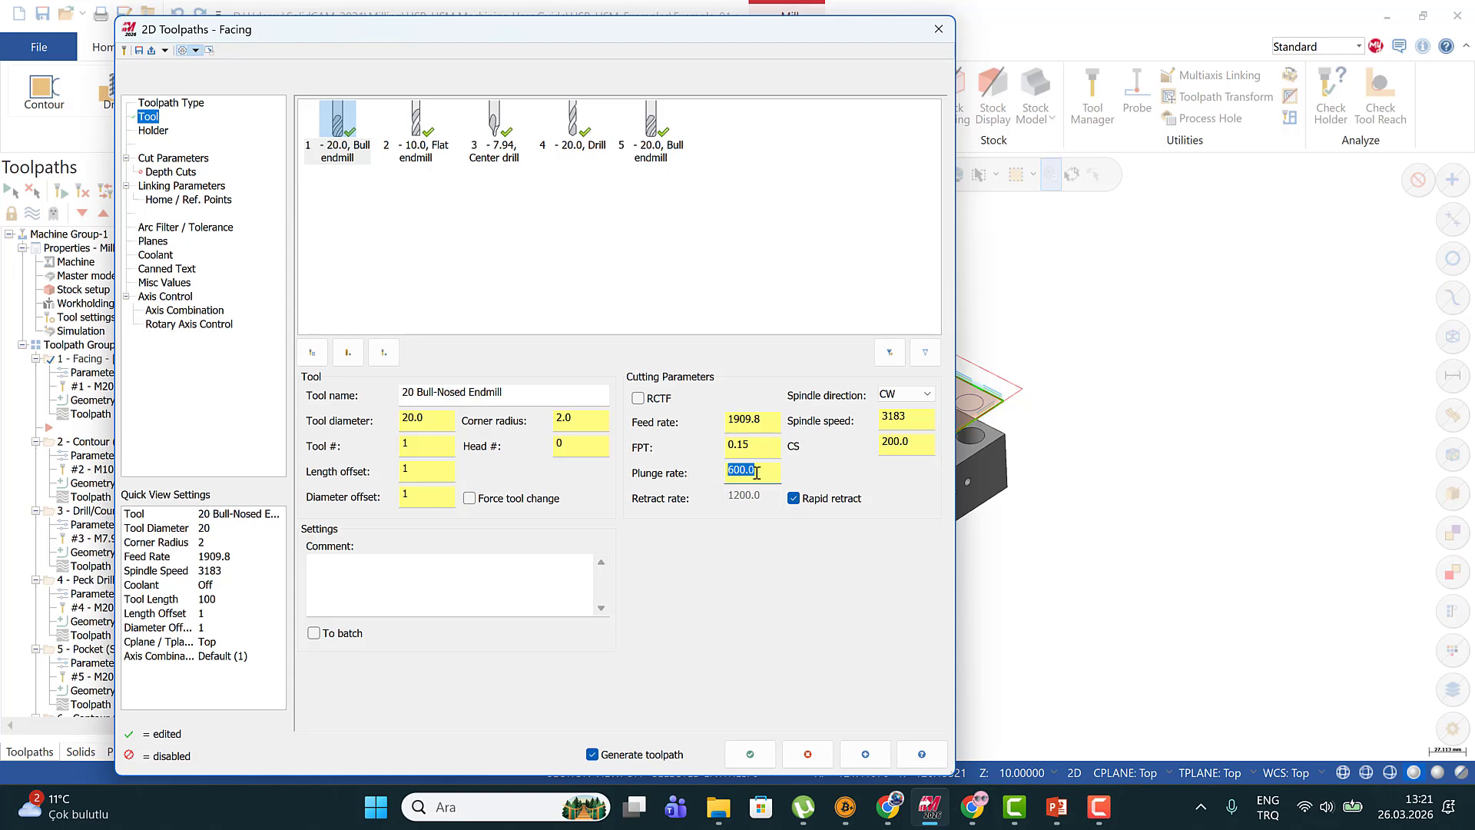
double_click(758, 419)
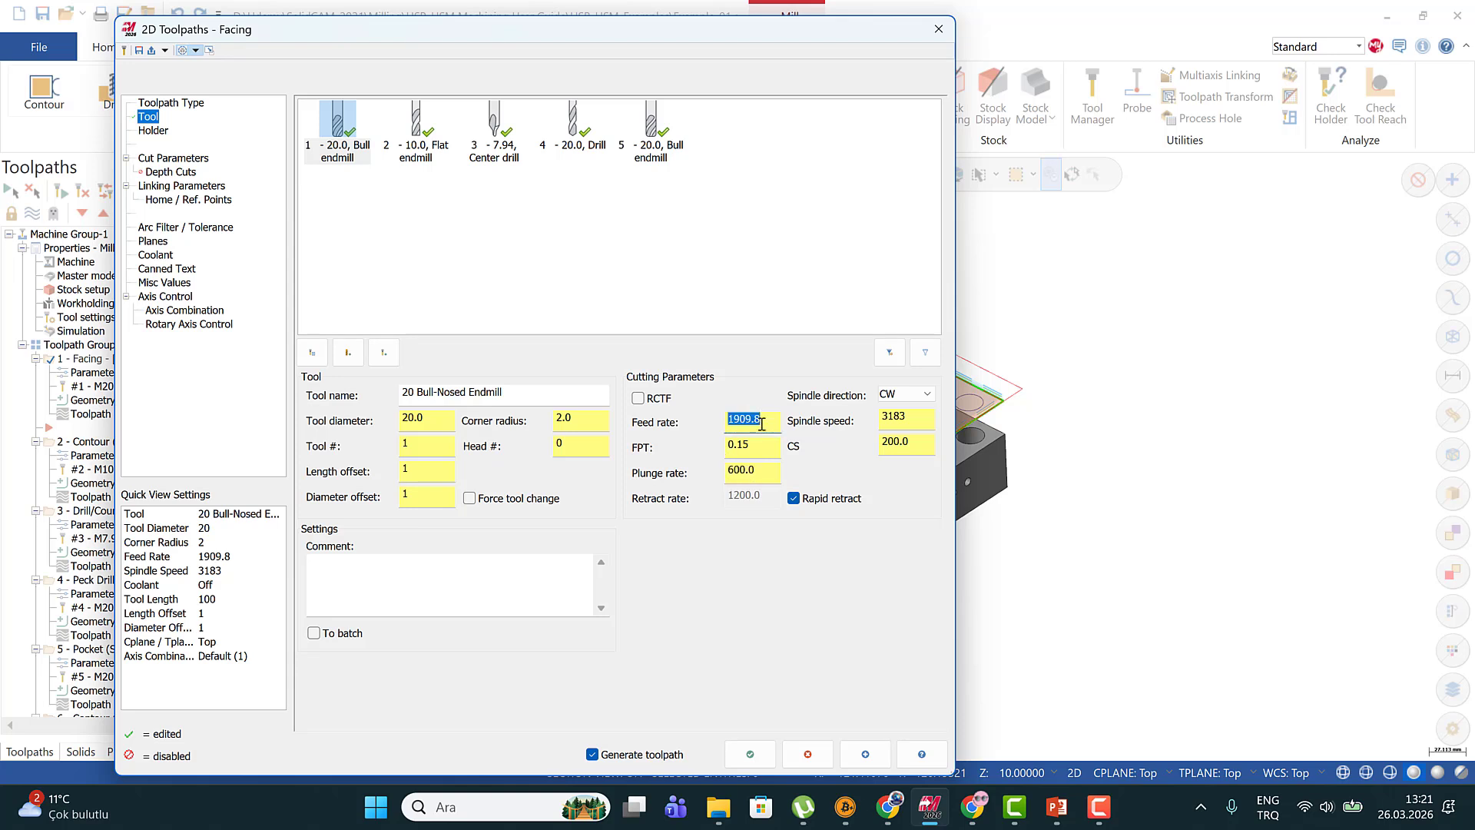
double_click(760, 471)
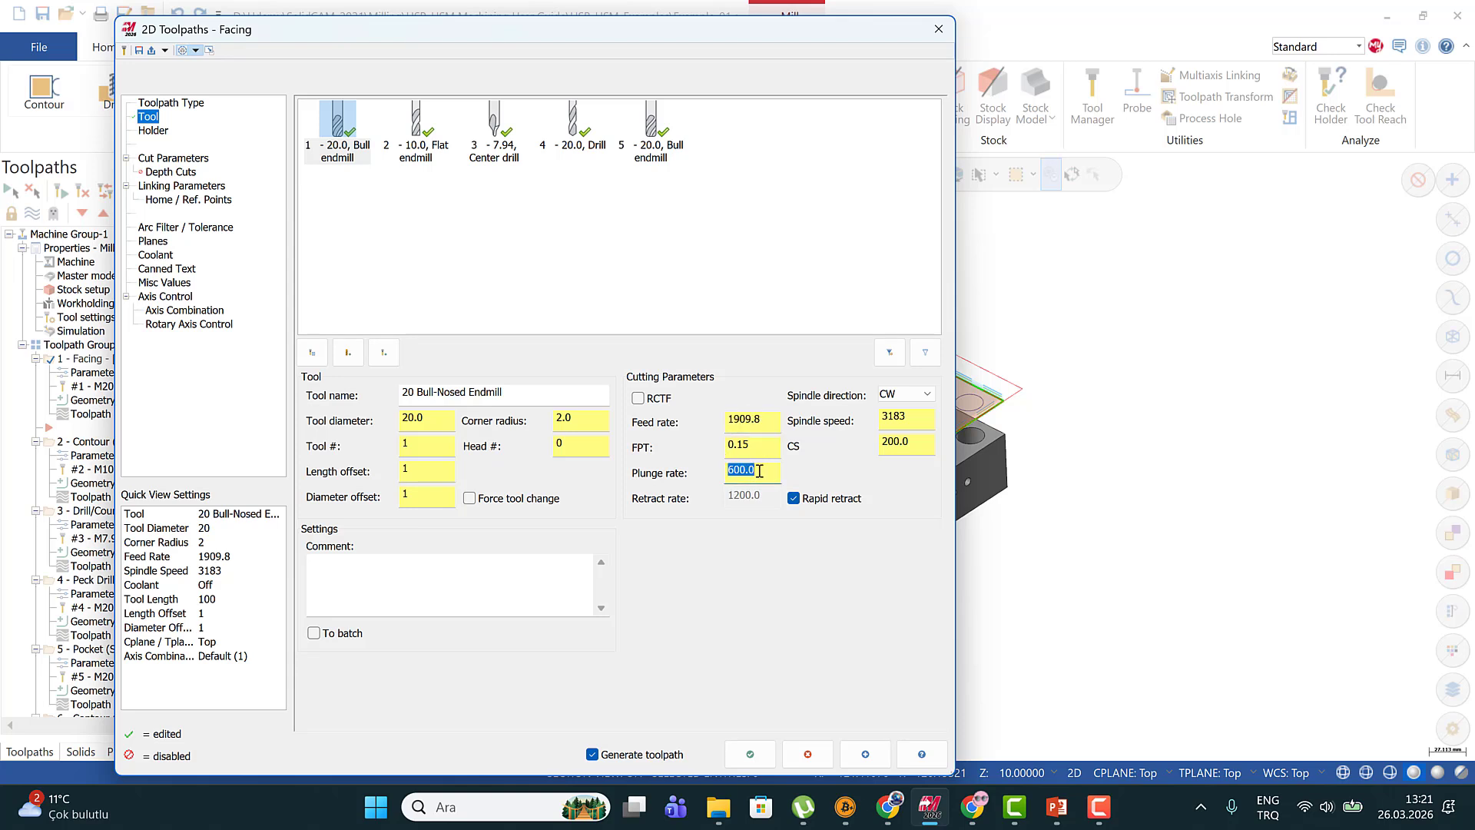
text(1000)
click(774, 422)
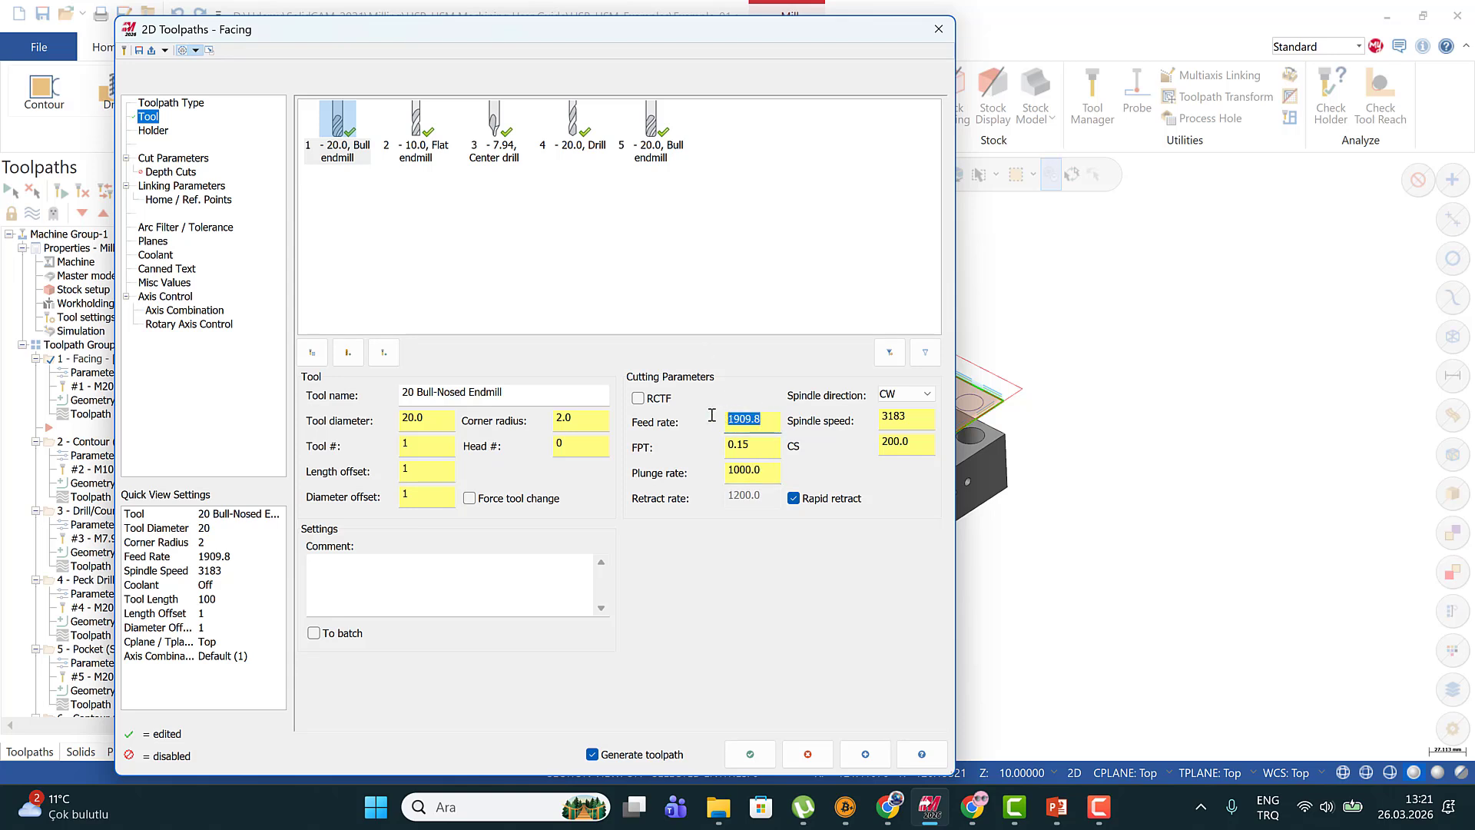
Review the plunge rate, feed rate and spindle speed of the Facing toolpath's bull endmill
click(765, 472)
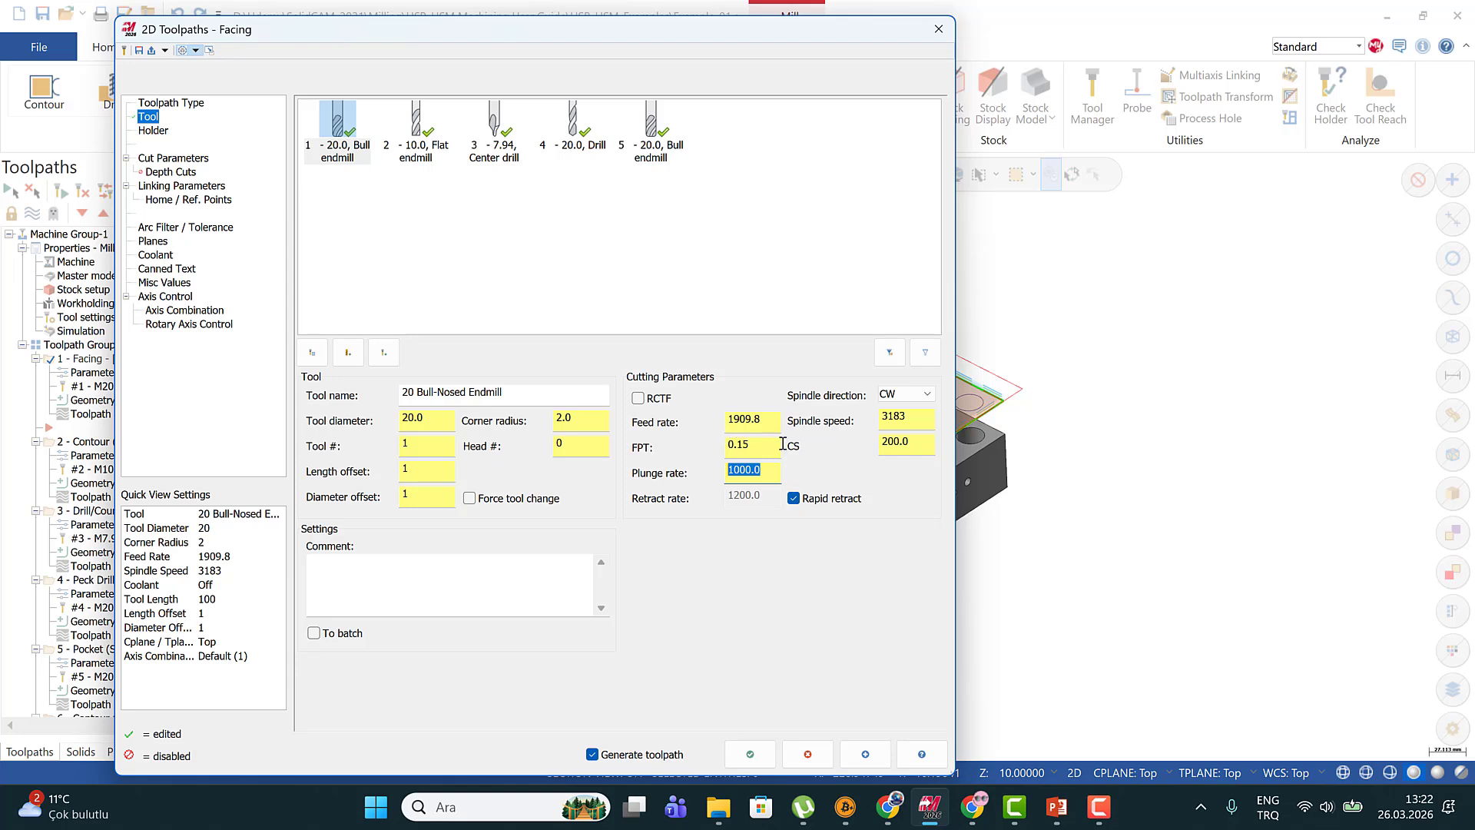
double_click(766, 422)
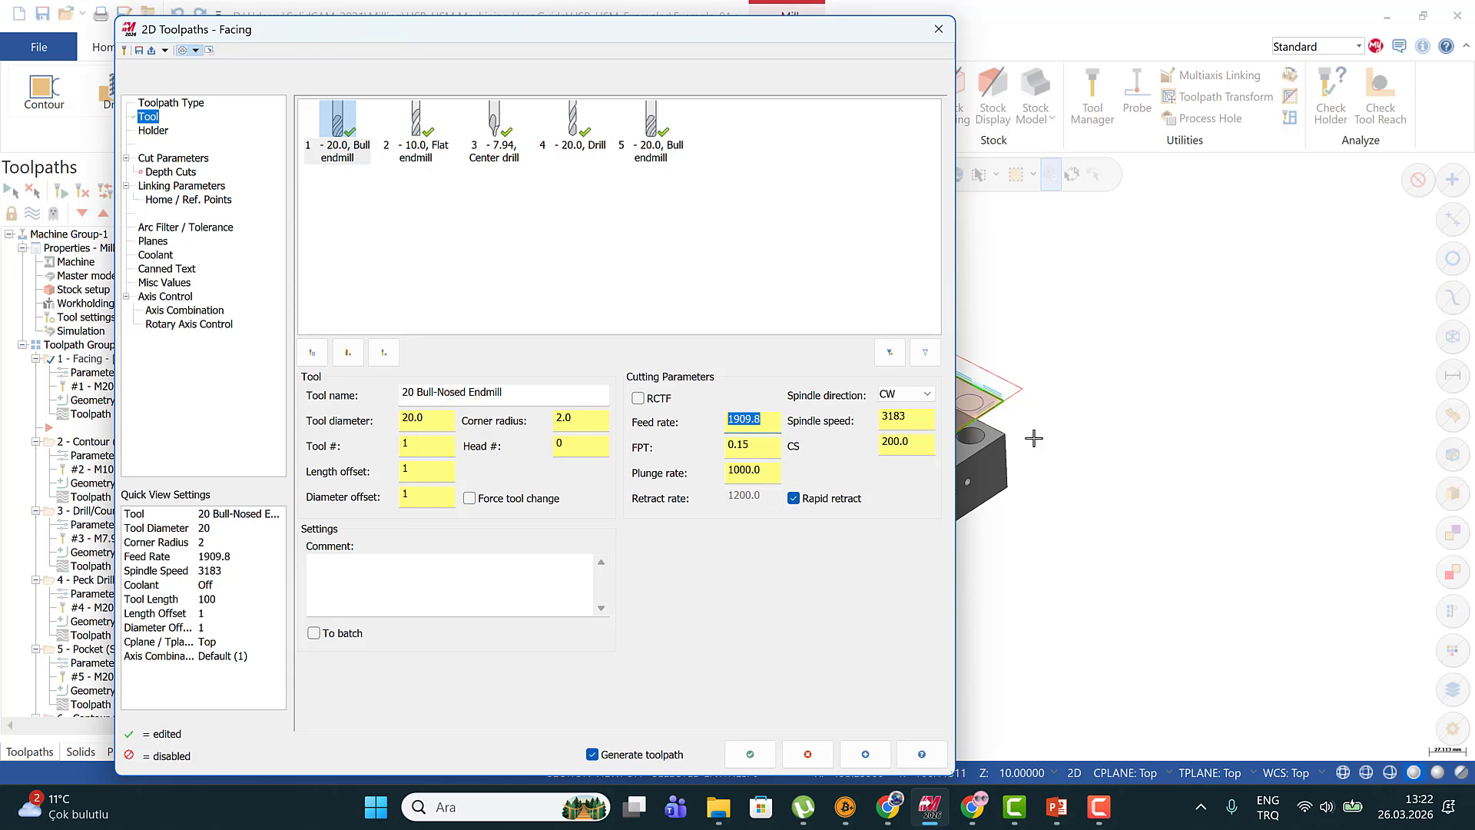
click(754, 425)
double_click(754, 425)
drag(912, 420, 828, 421)
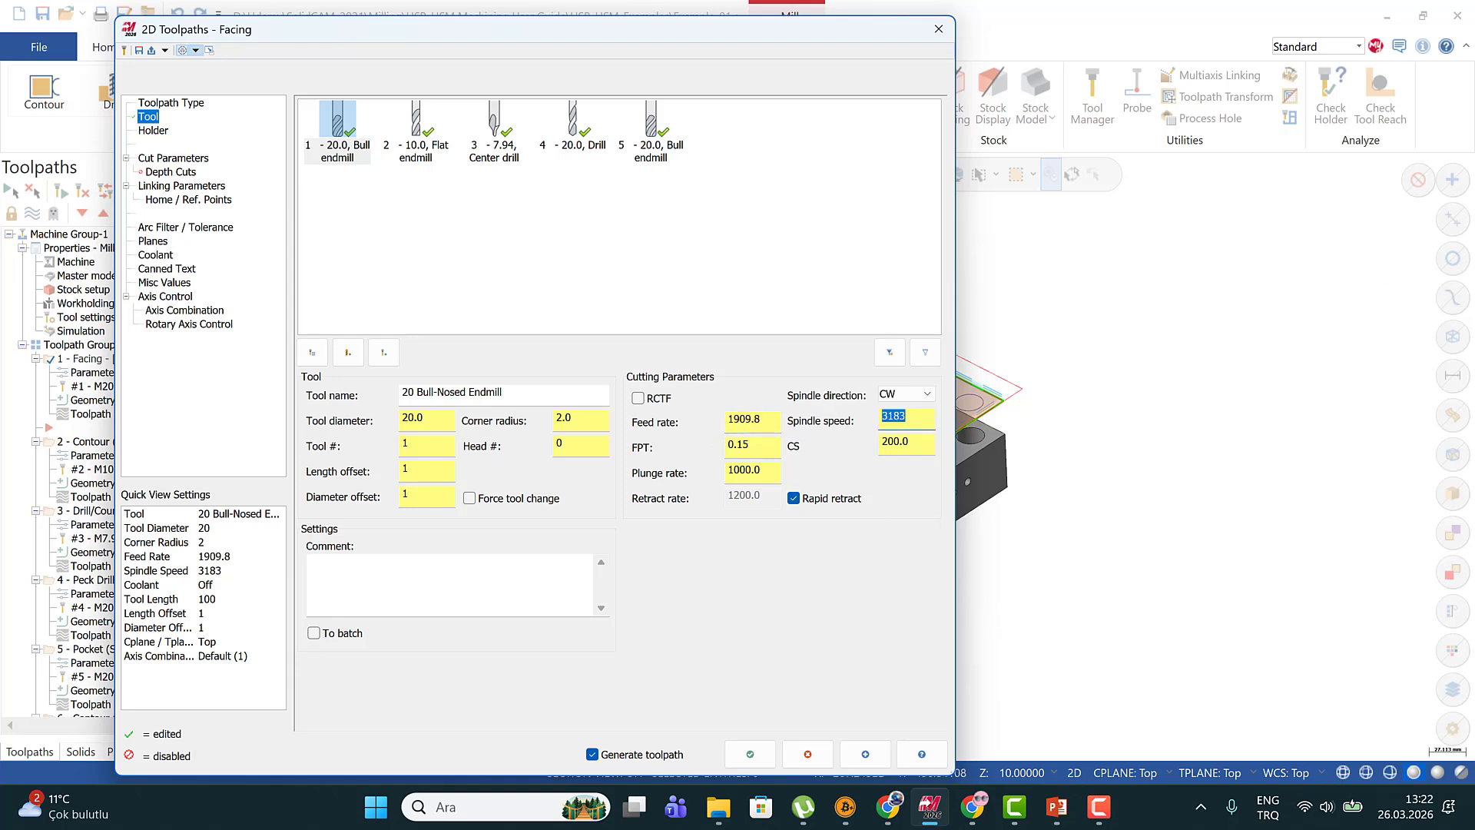
Switch to the PowerPoint presentation, examine the worked feed rate example on slide 9, and minimize it
key(alt+Tab)
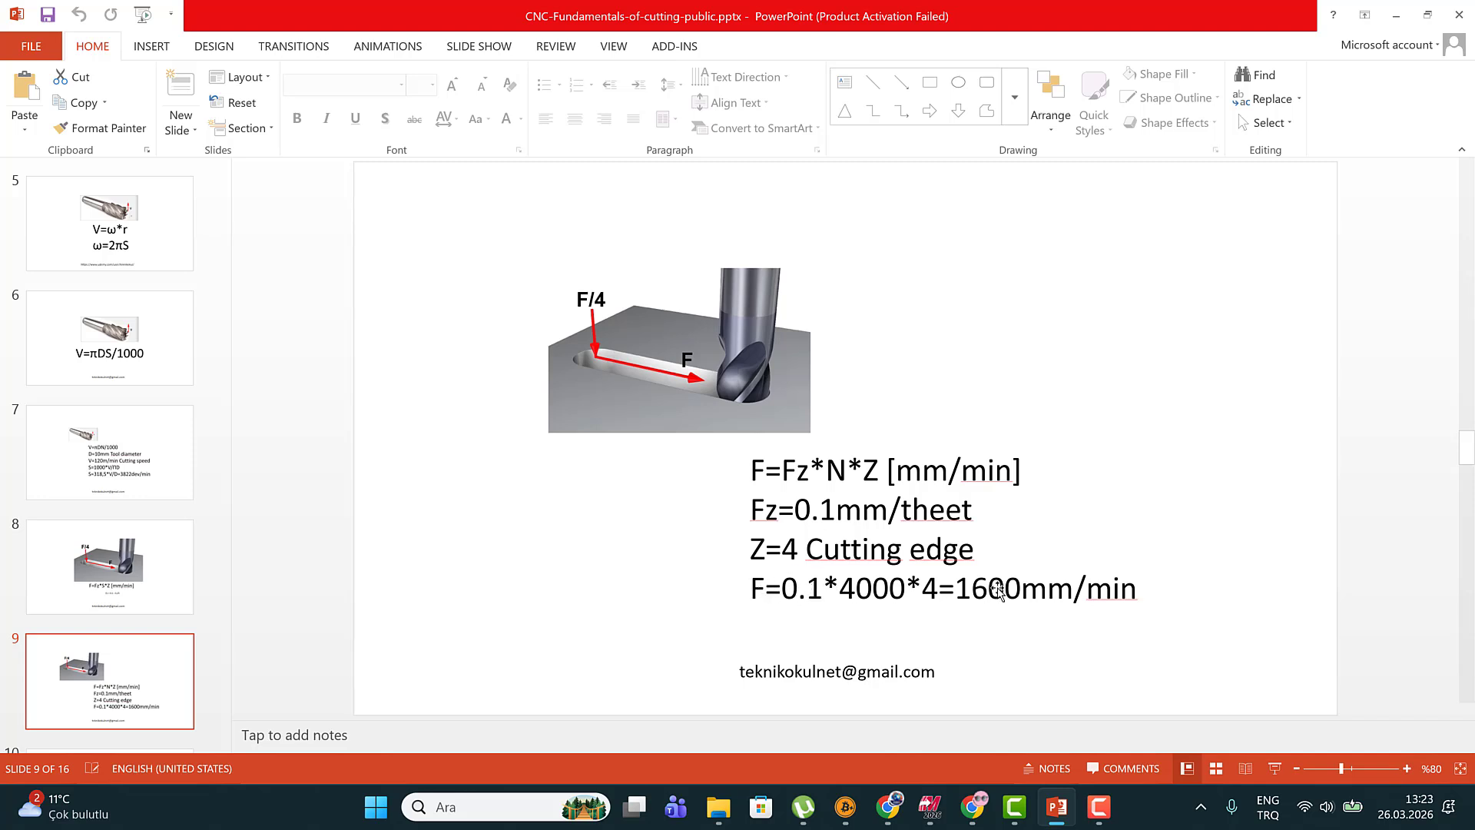
scroll(220, 466, down, 4)
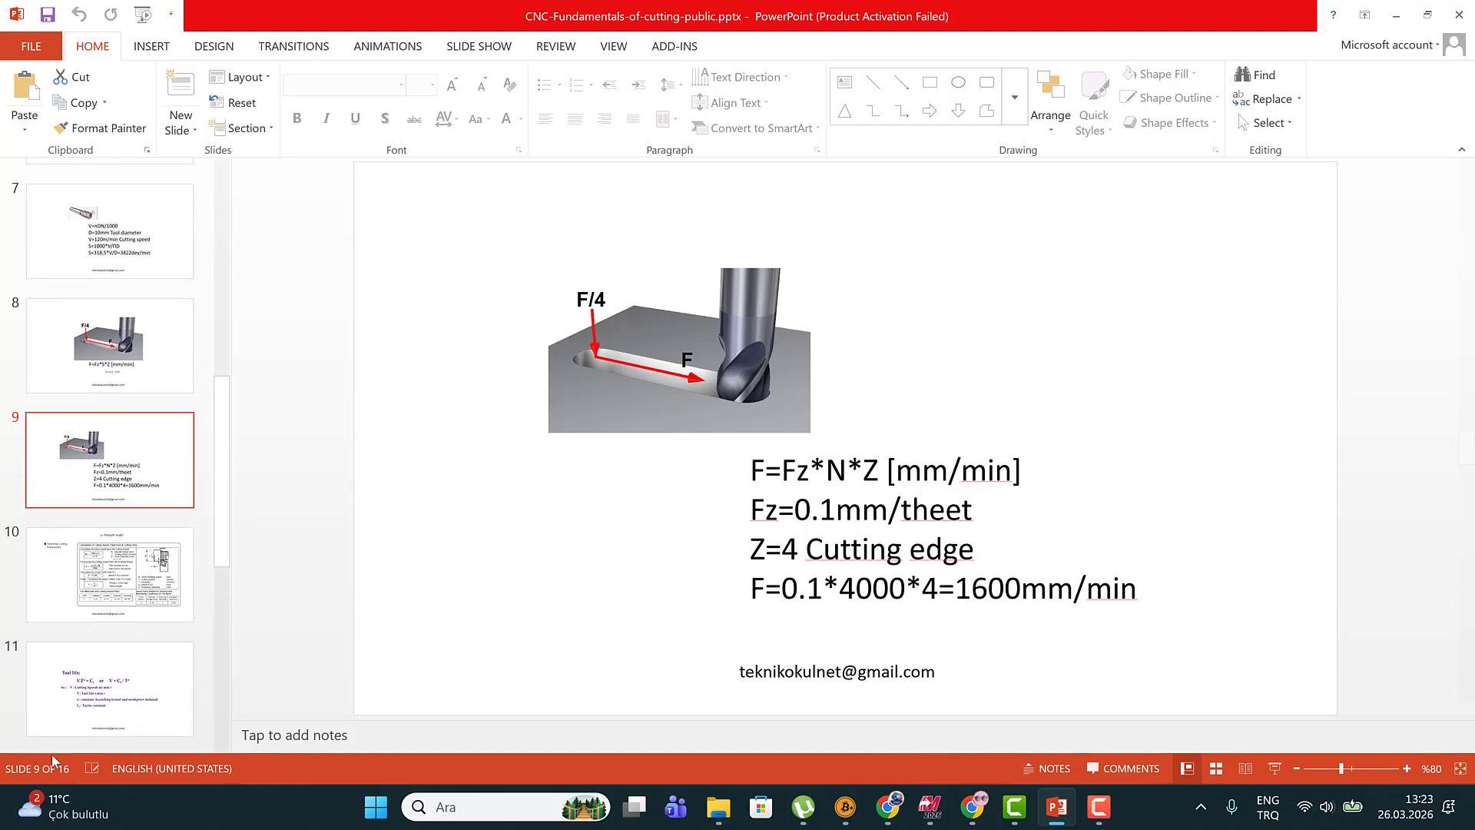
click(1396, 15)
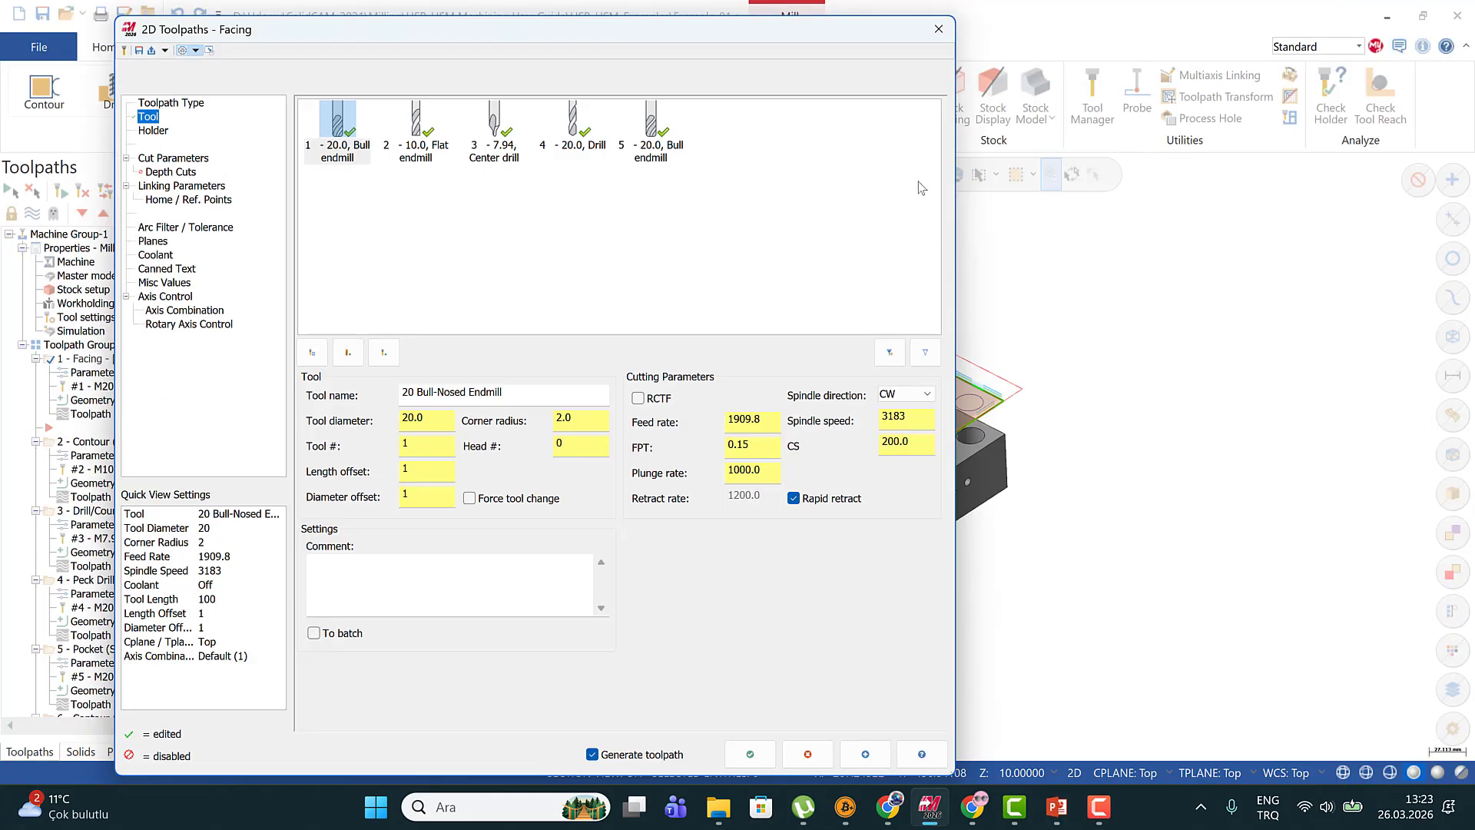
Recheck the cutting speed, feed per tooth, feed rate and spindle speed in the Facing tool parameters
double_click(910, 443)
double_click(906, 443)
double_click(762, 448)
double_click(771, 422)
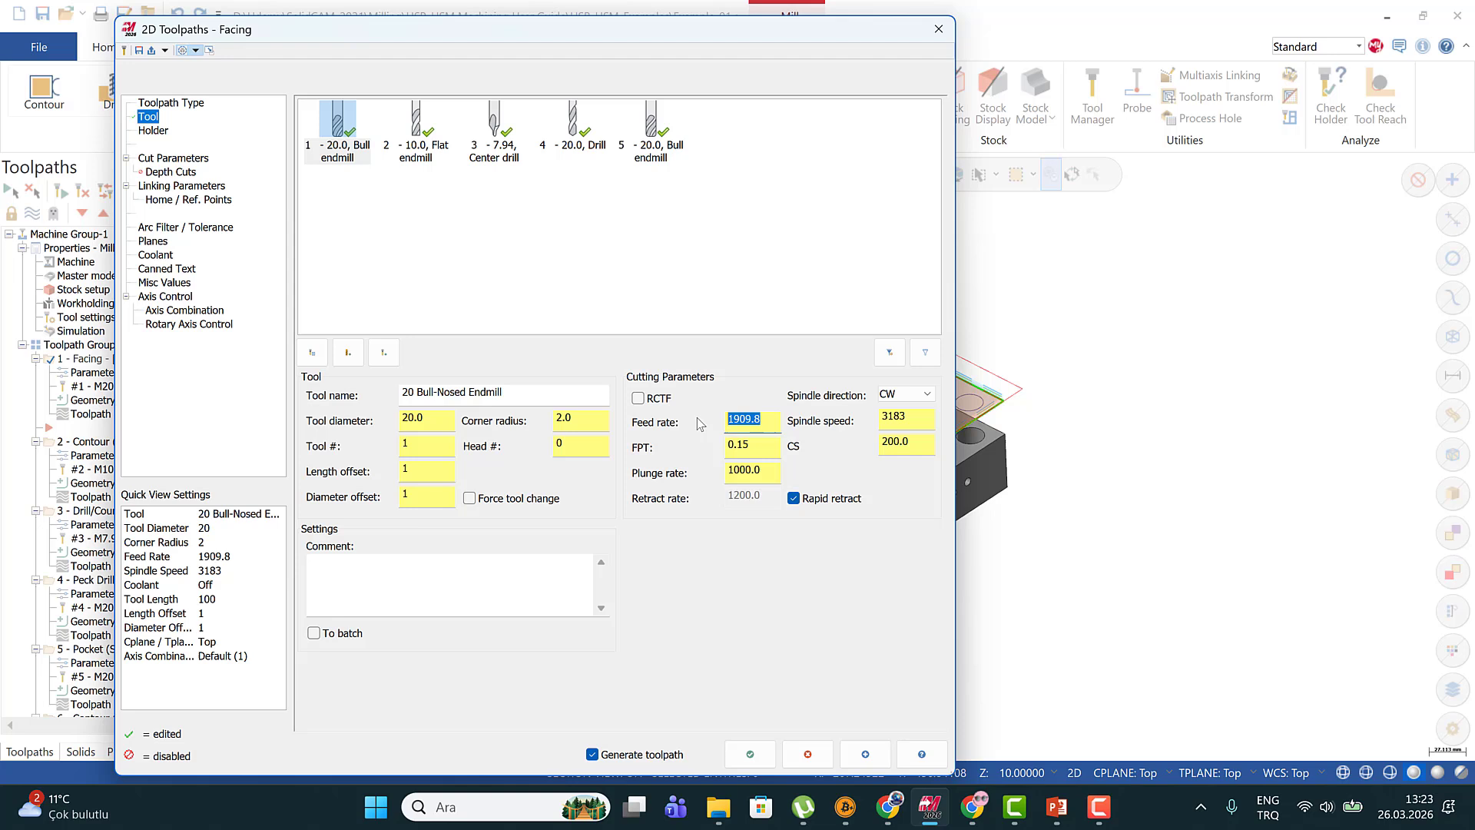
double_click(914, 422)
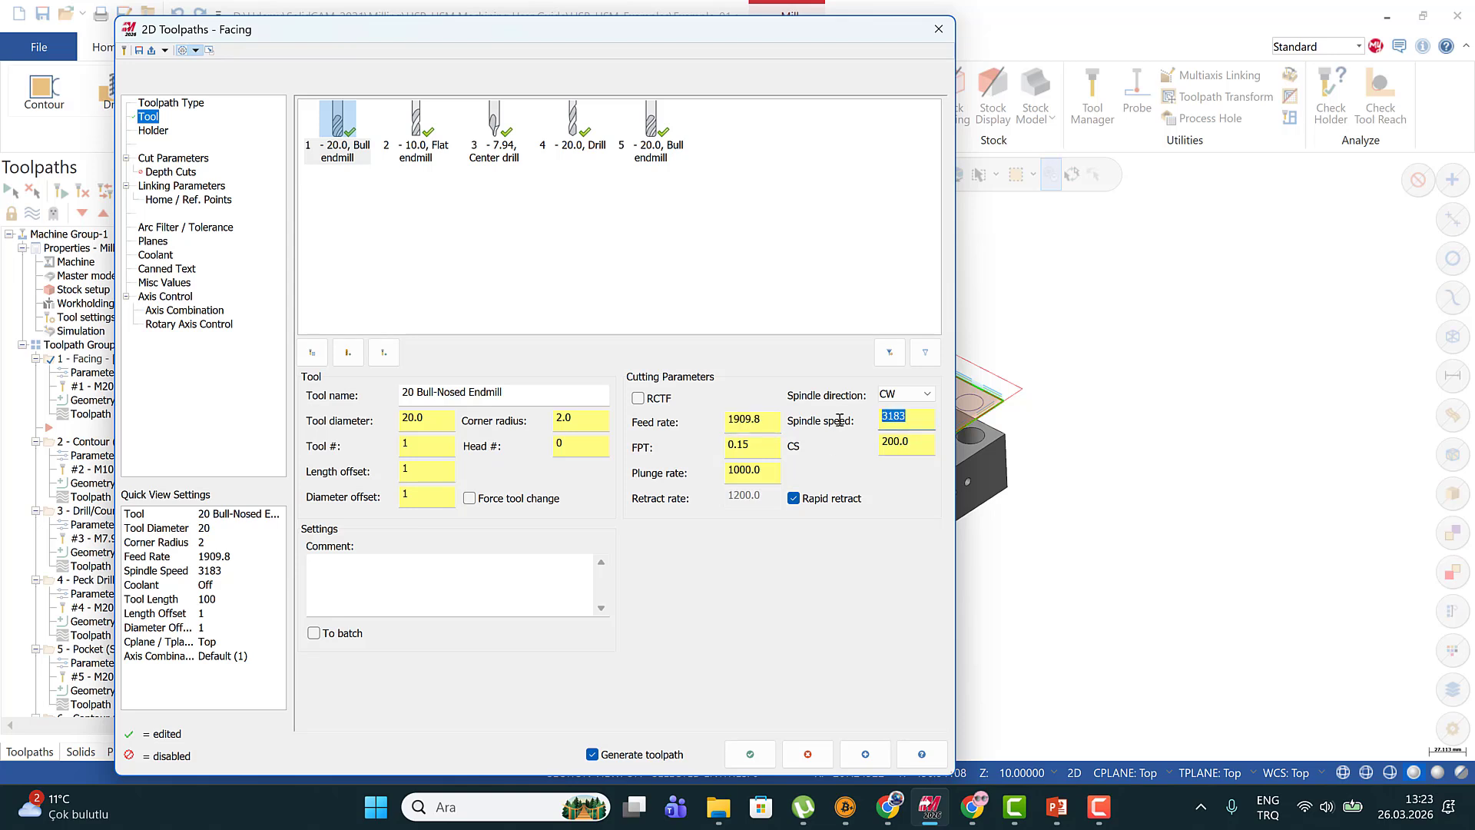
Move the Facing toolpath dialog aside so that the toolpath operations list is uncovered
drag(561, 32, 567, 33)
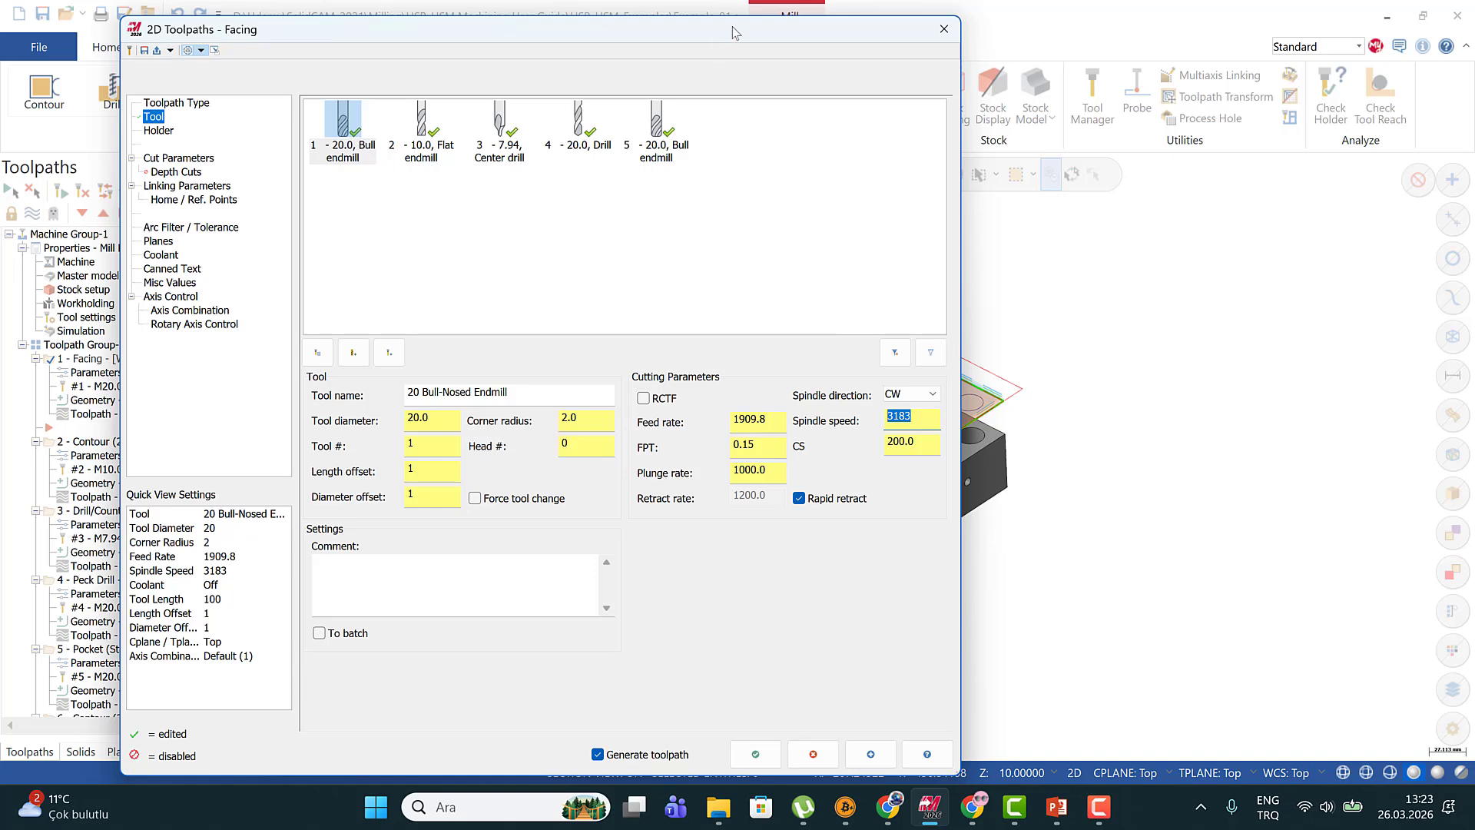
drag(723, 29, 942, 36)
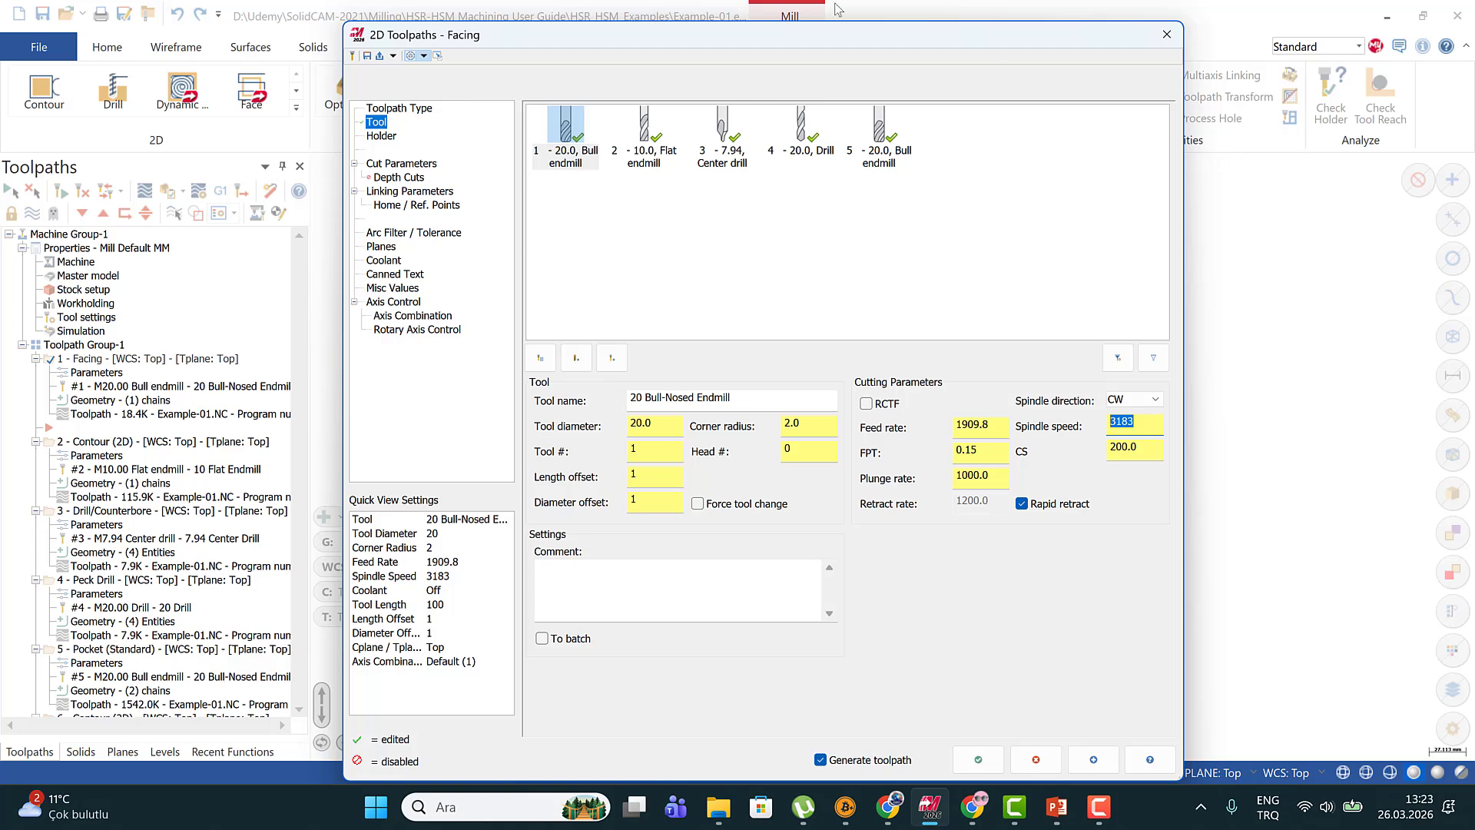
drag(840, 36, 797, 36)
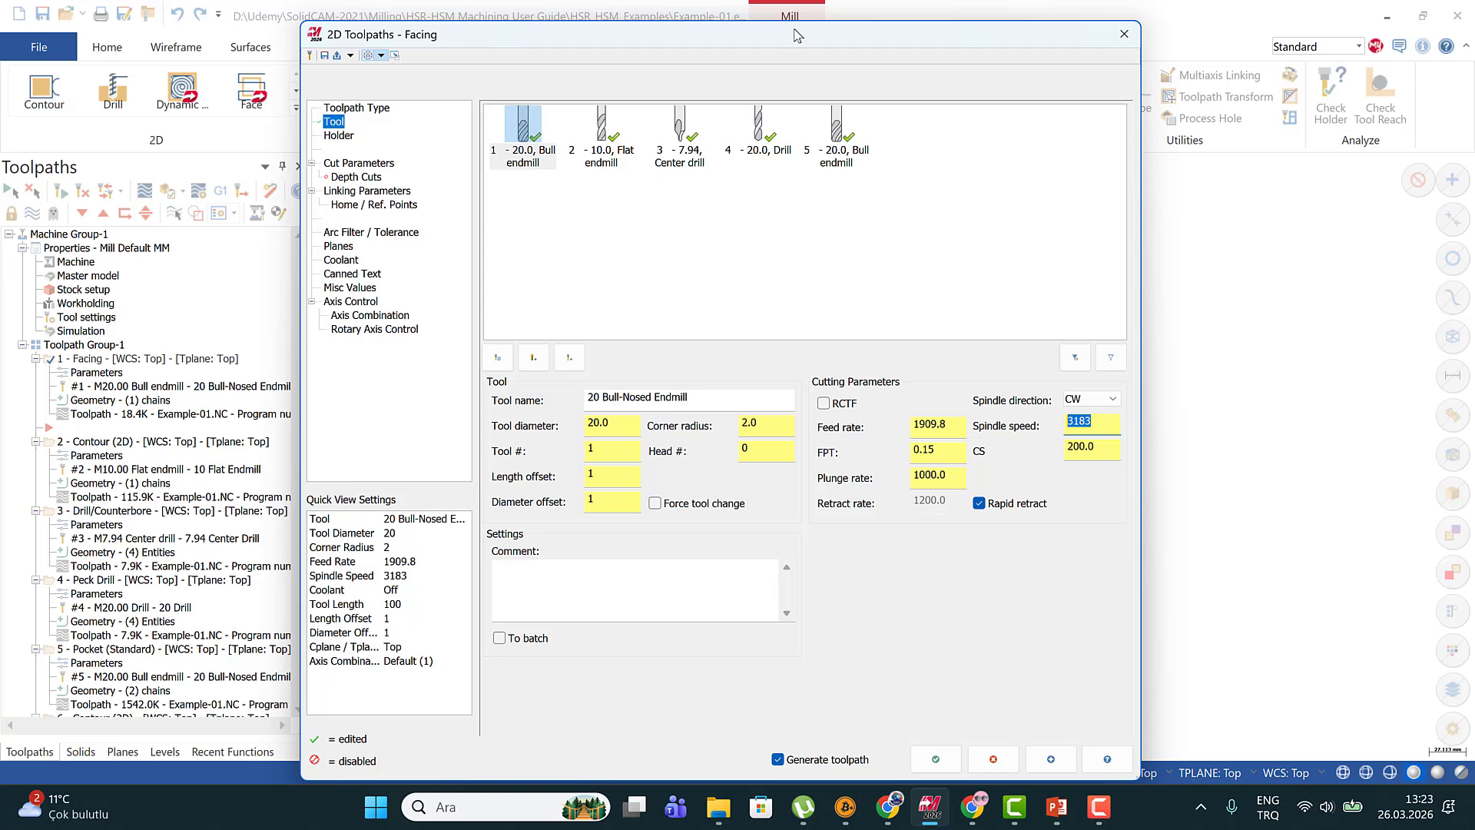
drag(795, 29, 766, 23)
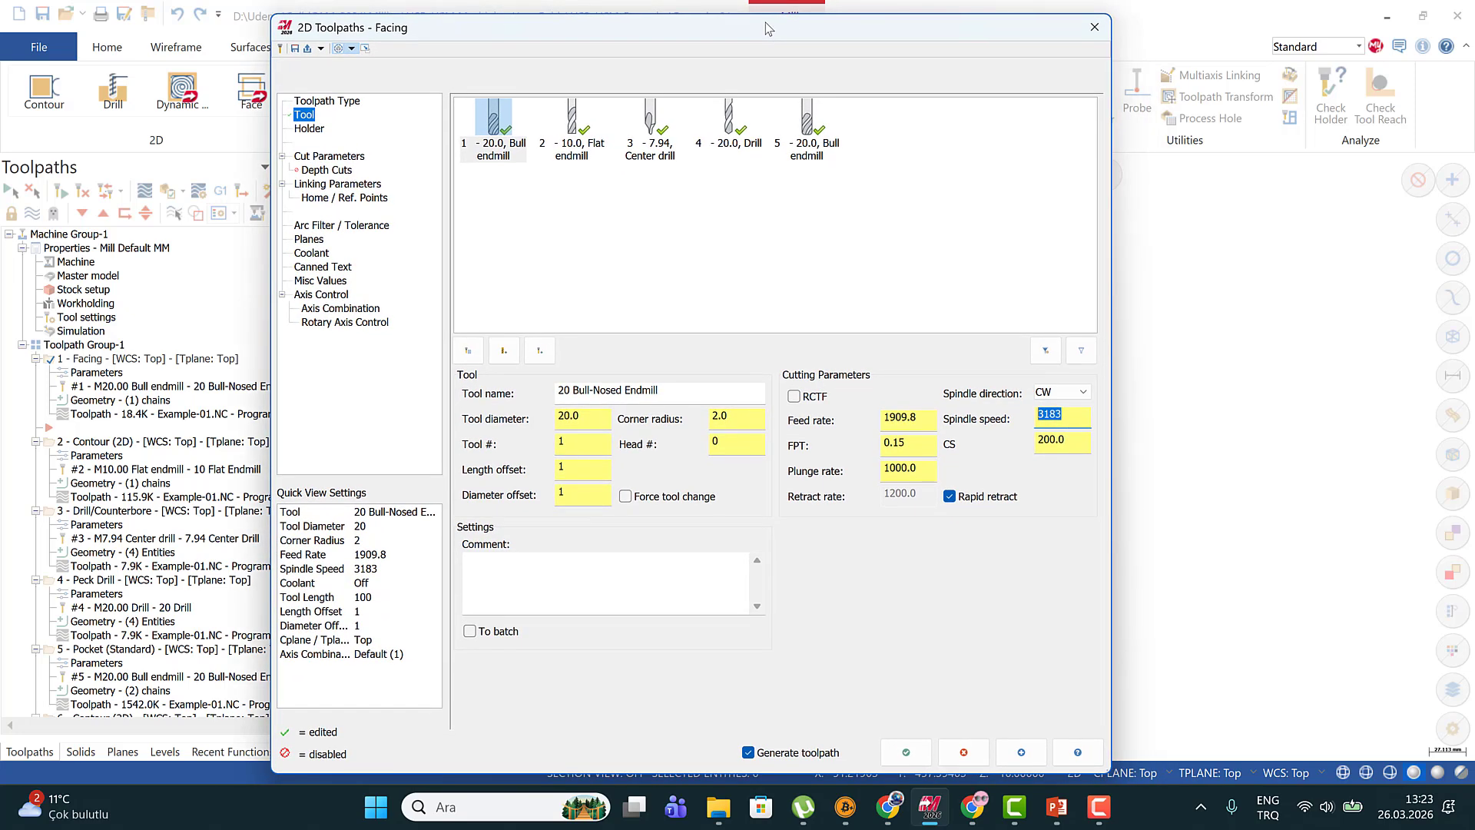
drag(865, 31, 865, 28)
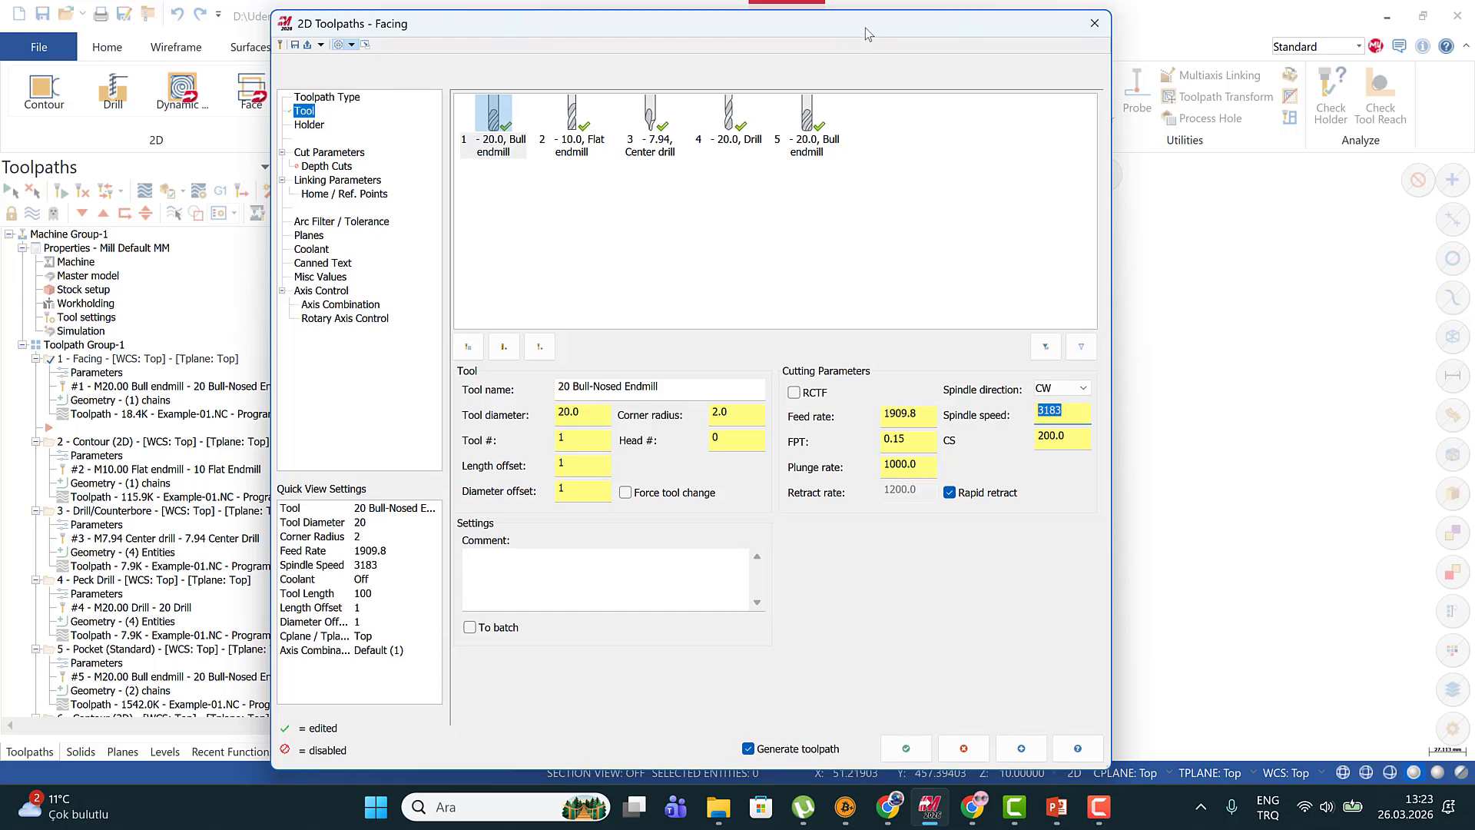